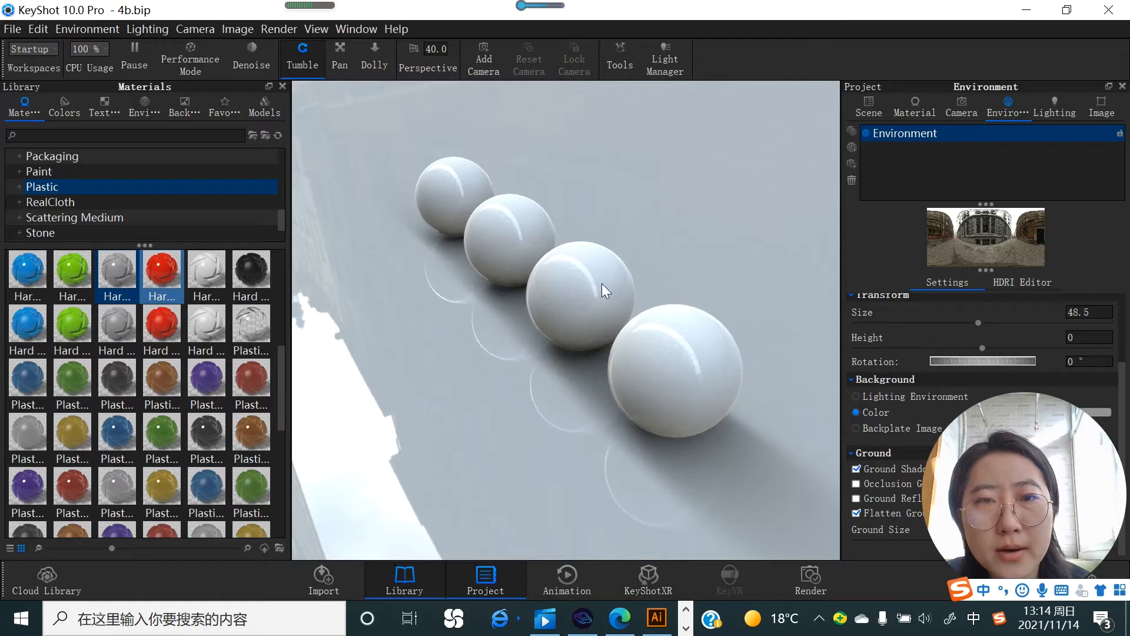
Unlink the material of the second-farthest sphere so it can be edited independently
right_click(518, 218)
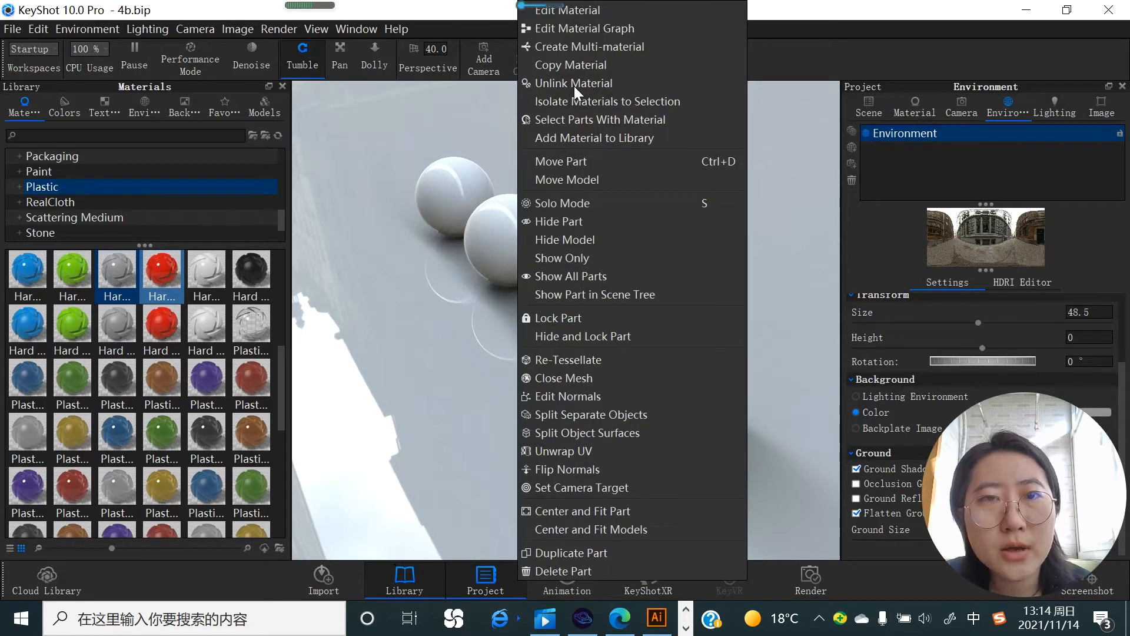
click(574, 86)
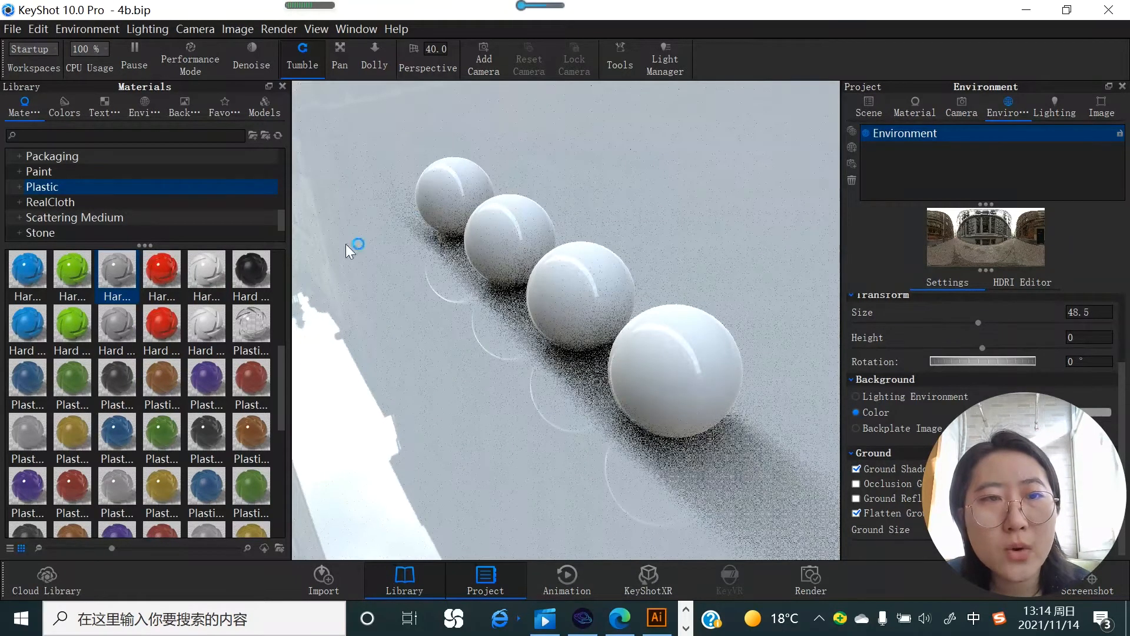
Try Hard Shiny Plastic Red on the farthest sphere and reapply Hard Shiny Plastic White without linking duplicate materials
drag(170, 278, 452, 192)
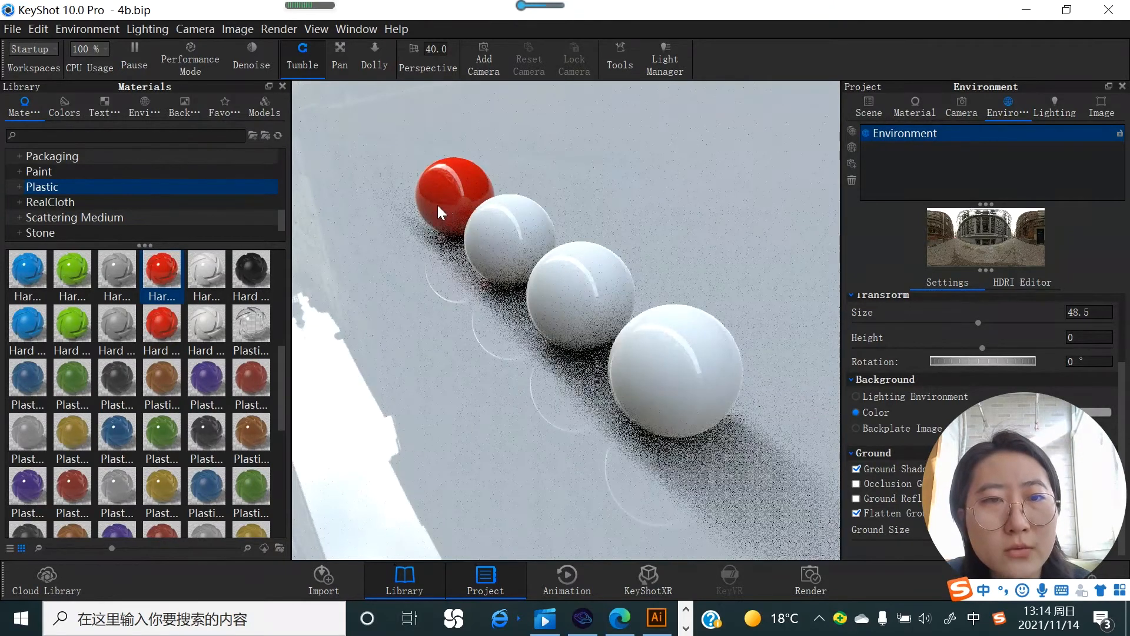
drag(213, 279, 471, 190)
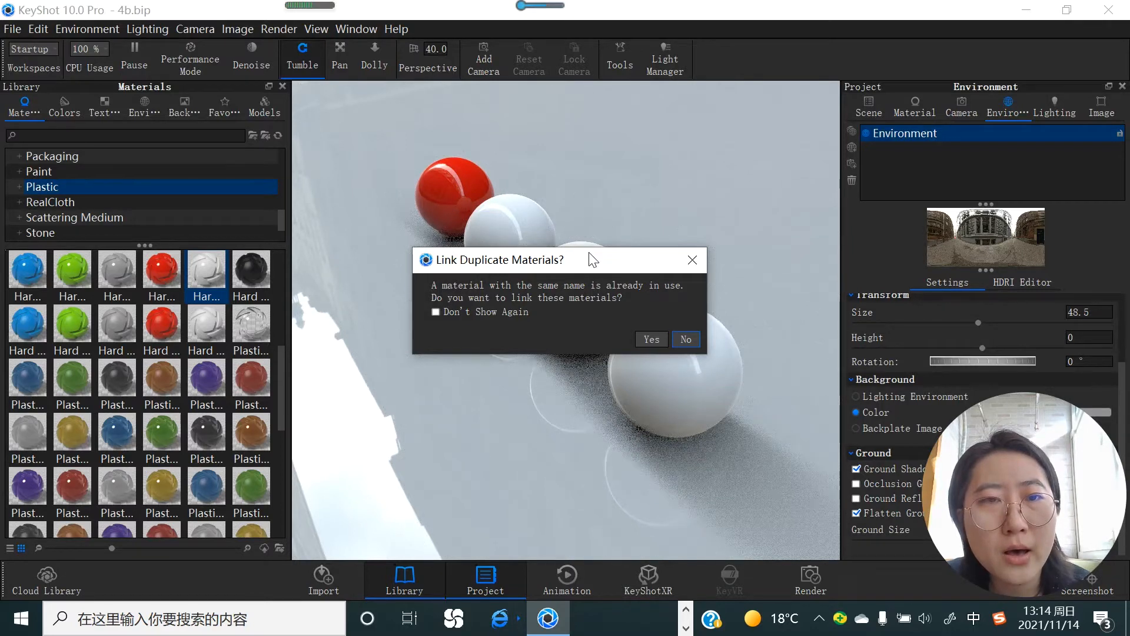
click(684, 332)
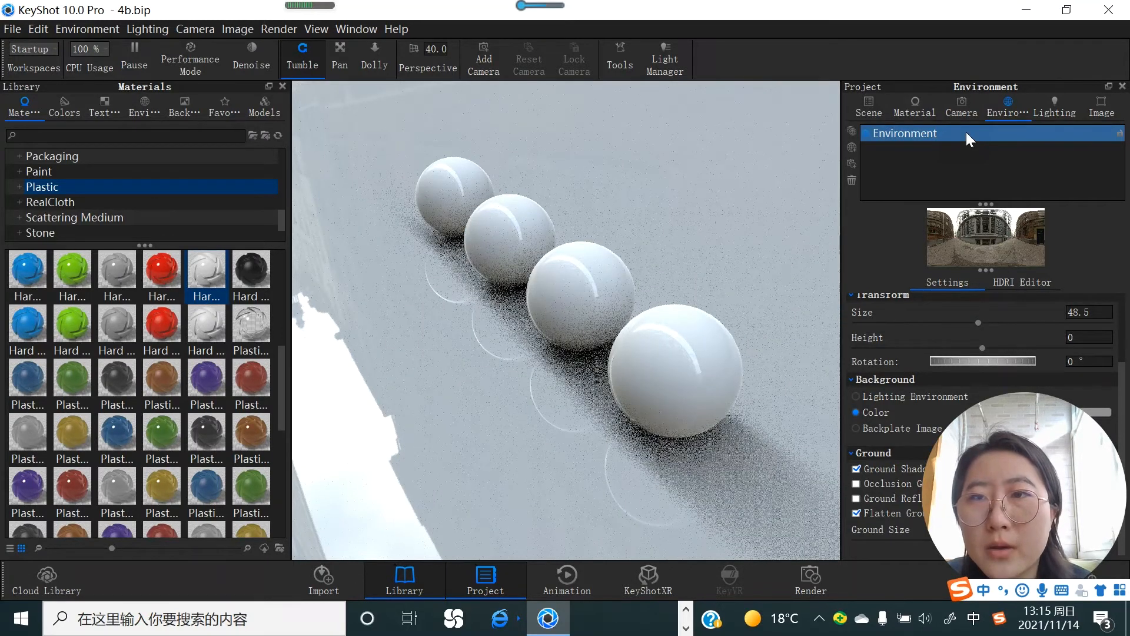
Open the farthest sphere's material for editing and load DiamondPlate02_bump.png as its Diffuse texture
click(921, 113)
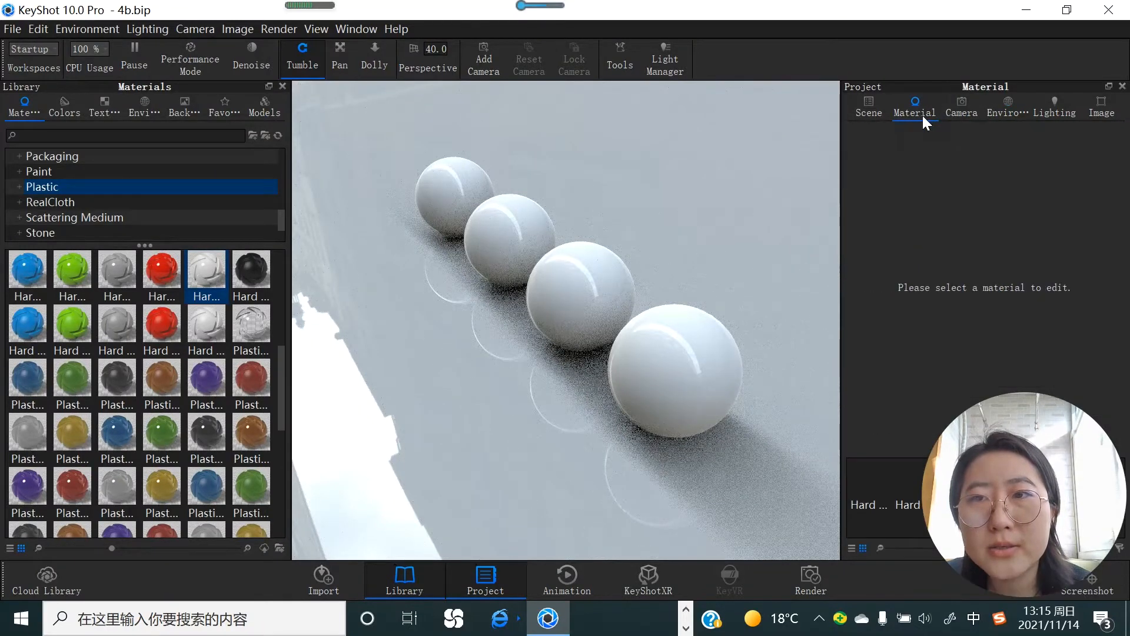
double_click(451, 194)
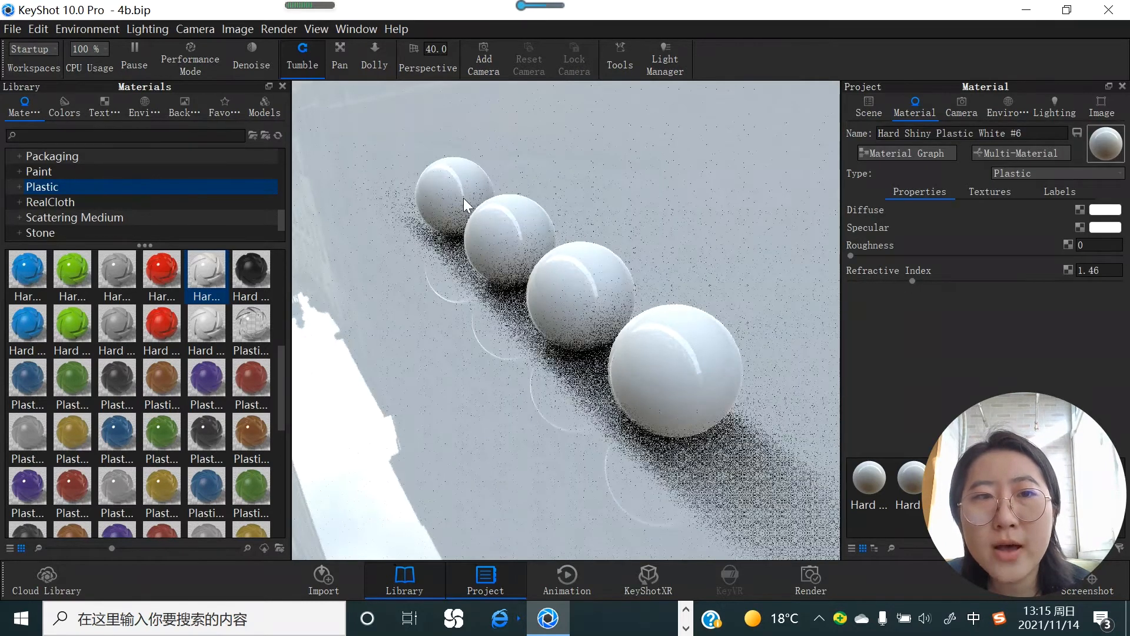
click(983, 192)
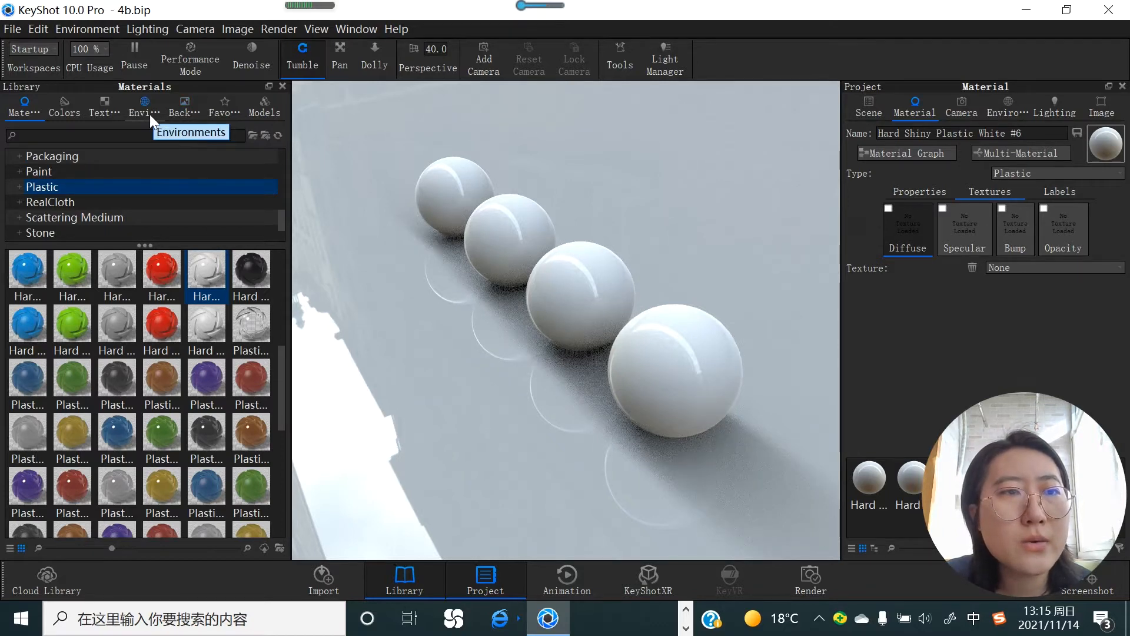
click(181, 115)
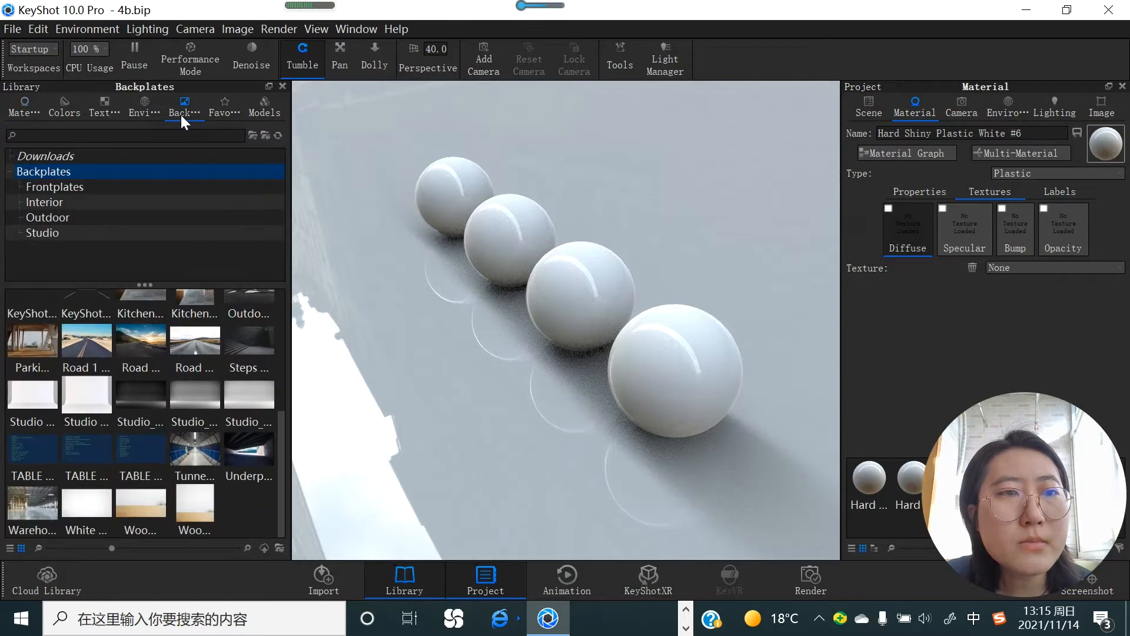
click(107, 112)
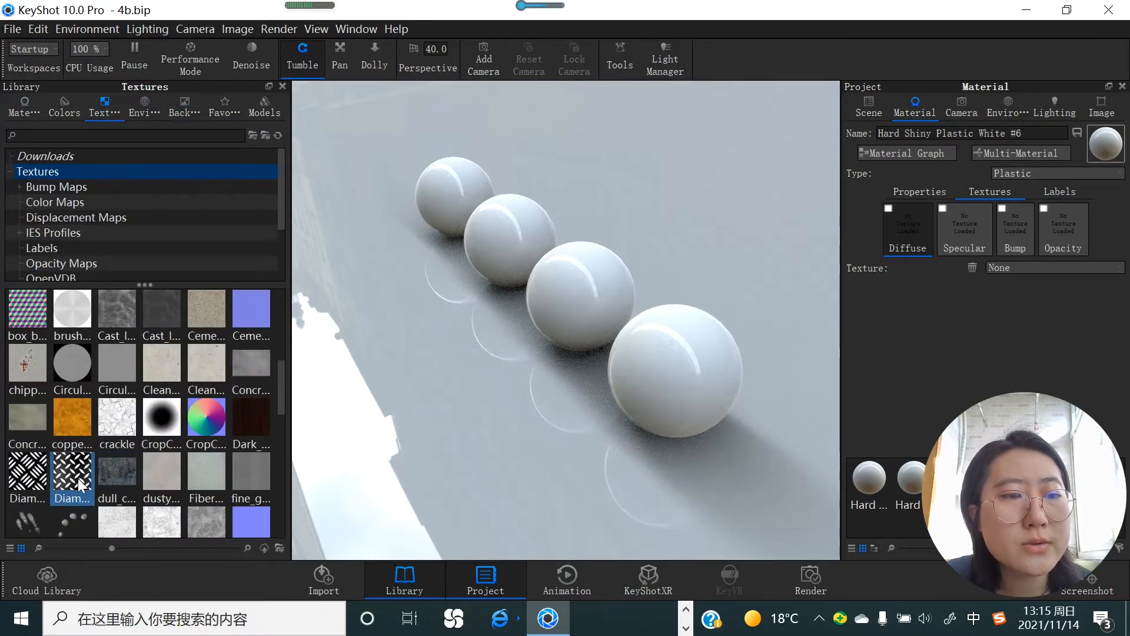
mouse_move(78, 480)
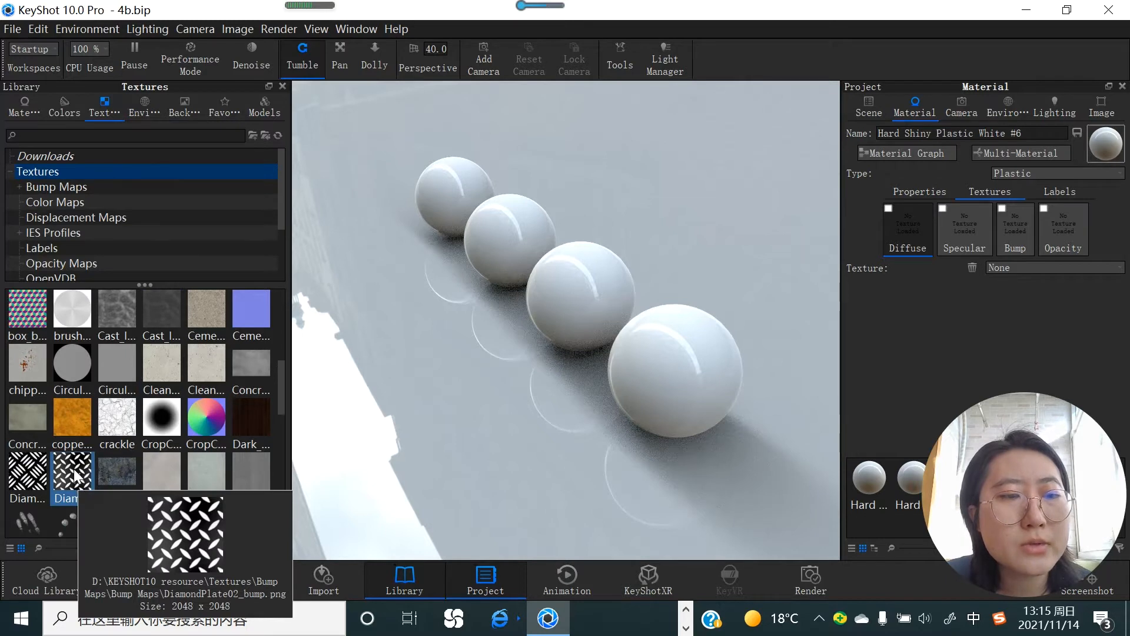
drag(75, 474, 435, 190)
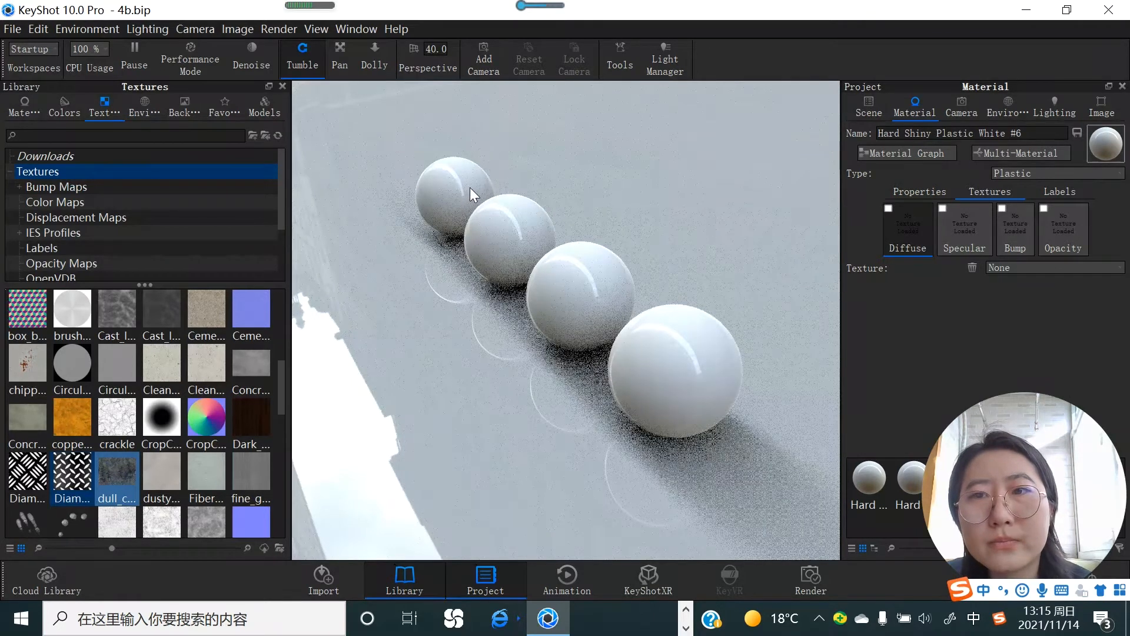
drag(75, 468, 902, 229)
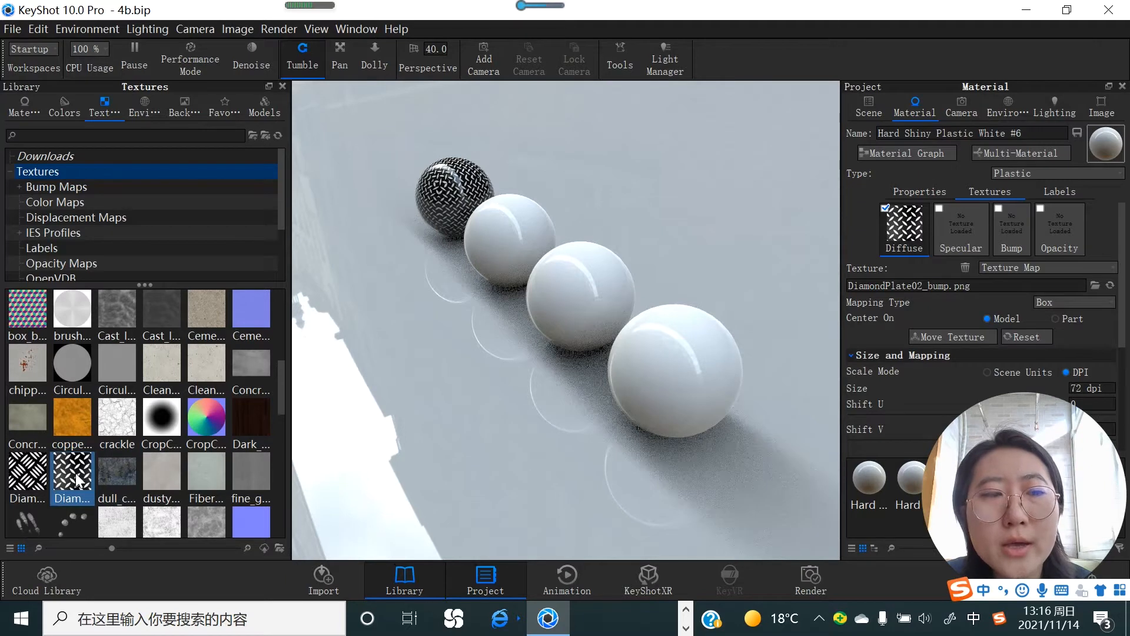
mouse_move(75, 472)
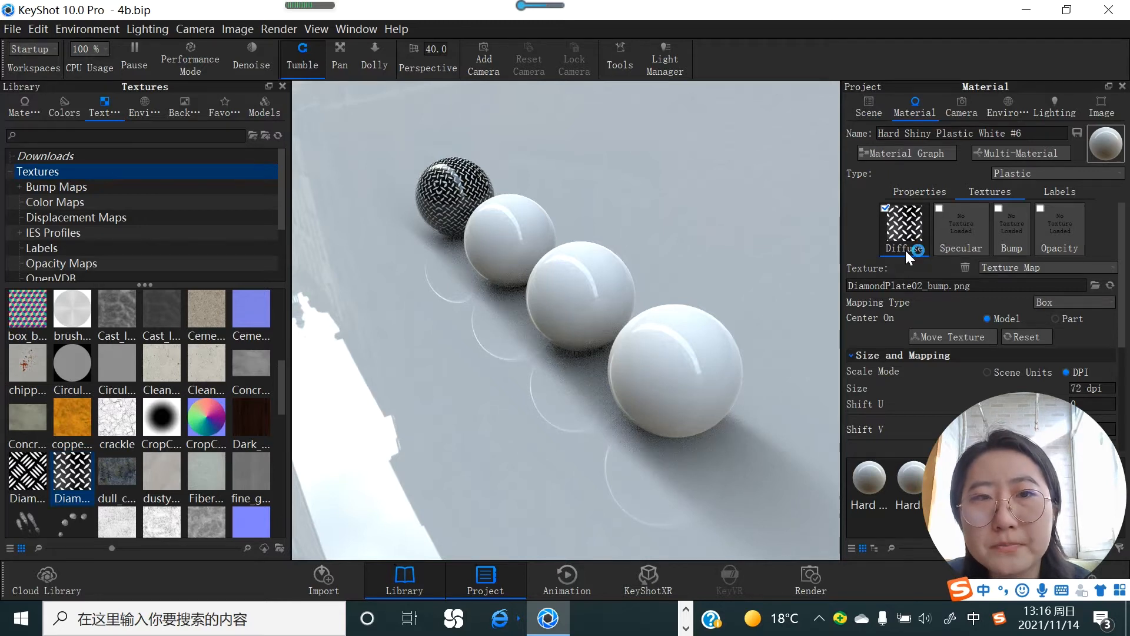
Load DiamondPlate02_bump.png as the Specular texture of the second-farthest white sphere and inspect its highlights up close
double_click(508, 228)
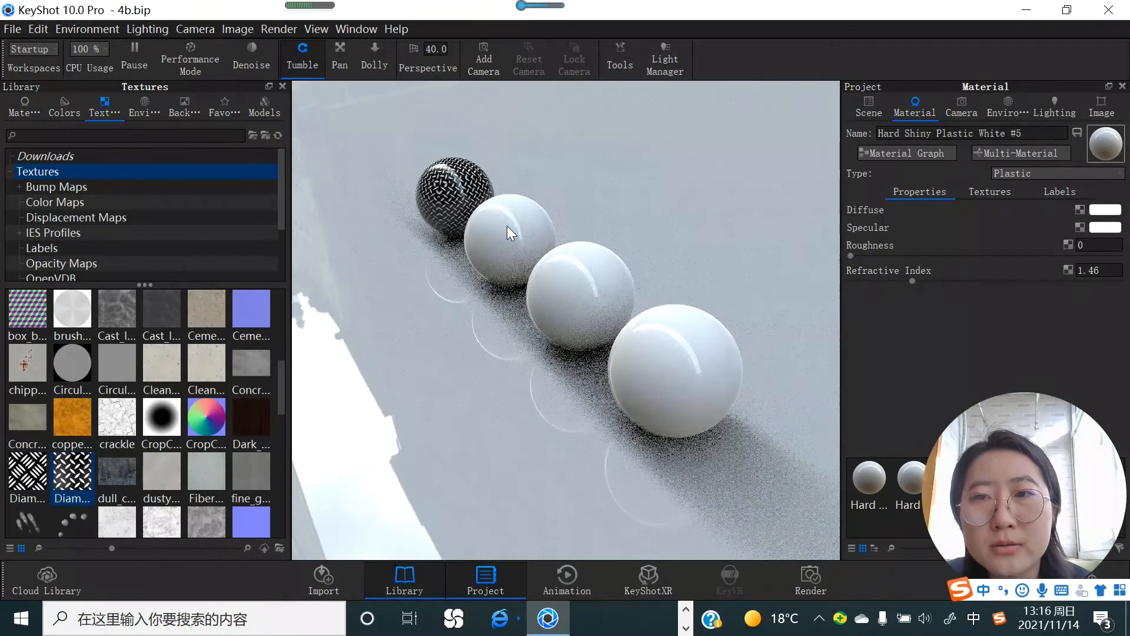
click(976, 193)
drag(76, 480, 957, 235)
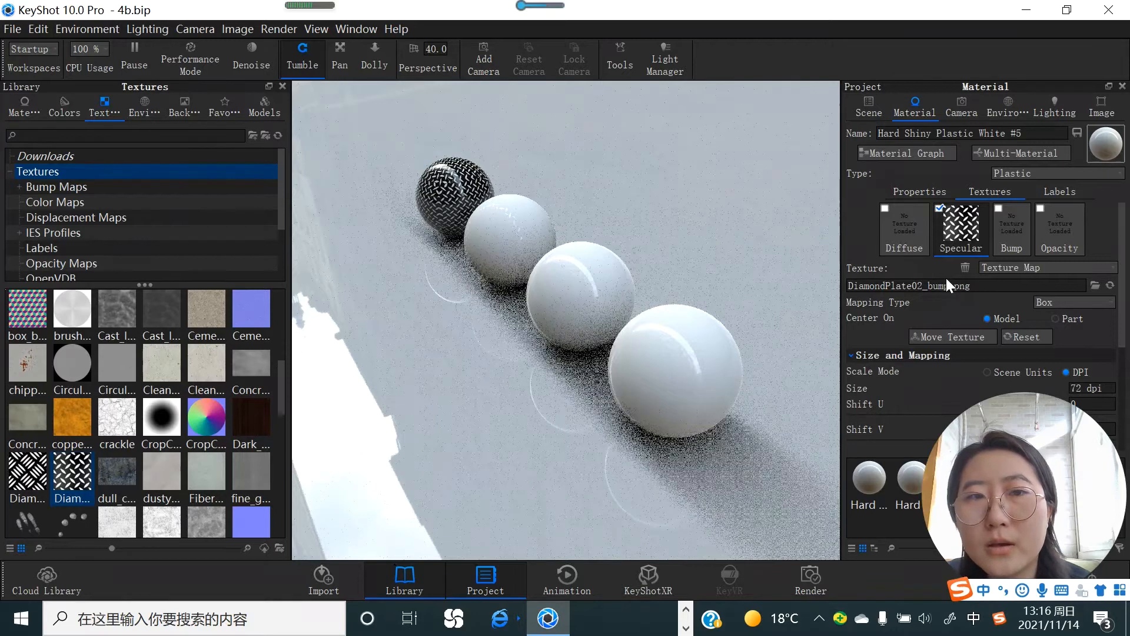
scroll(472, 194, up, 2)
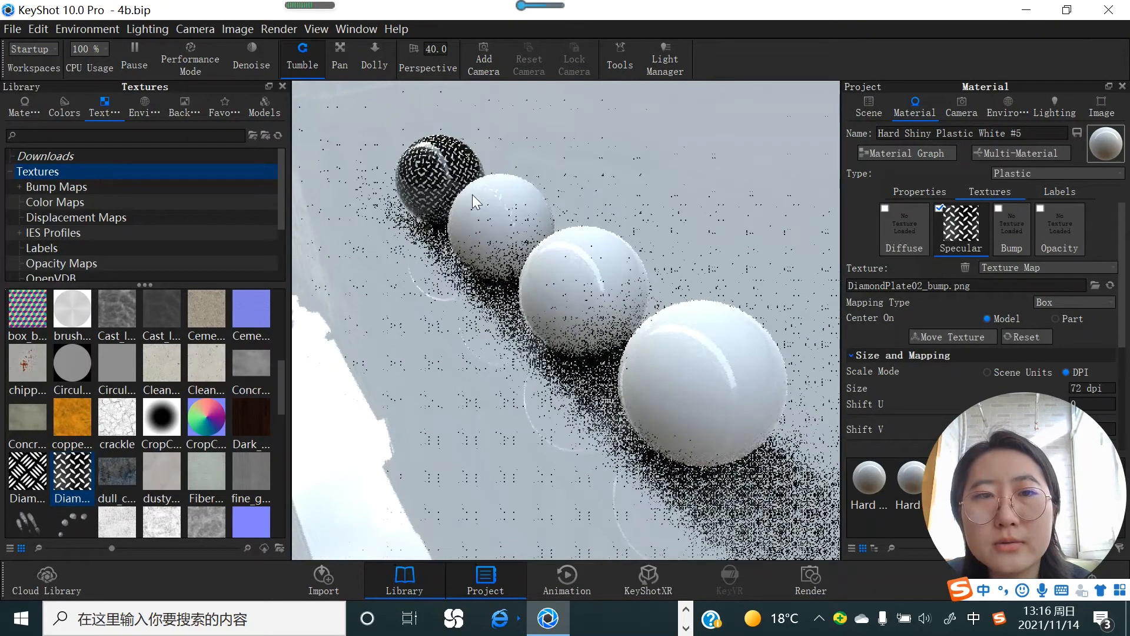
drag(489, 193, 739, 370)
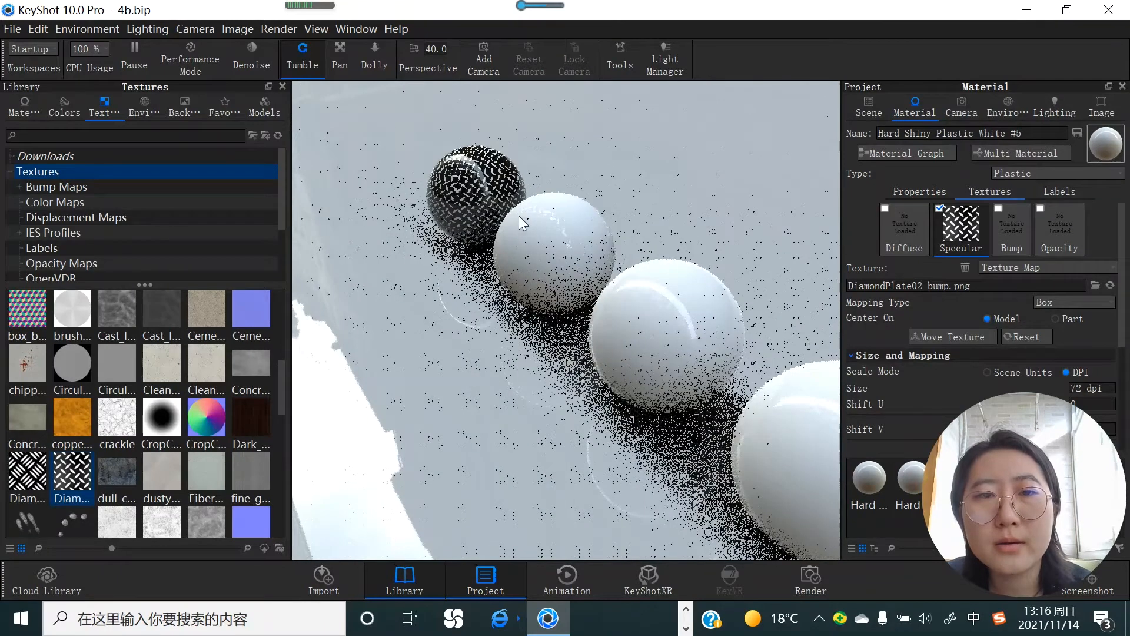
scroll(528, 210, up, 3)
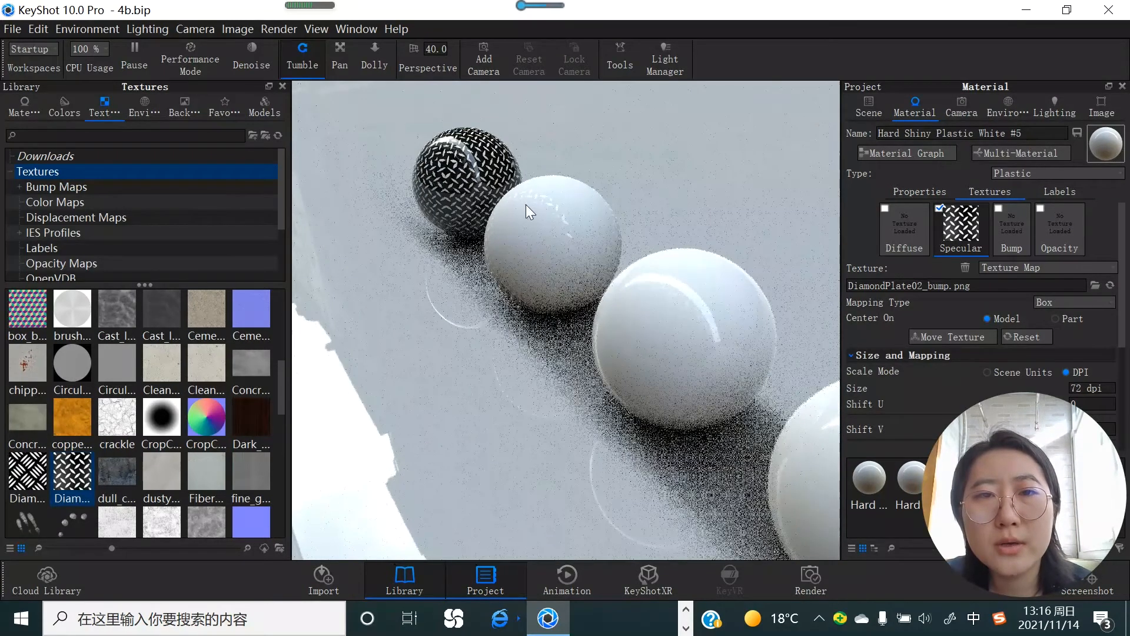
scroll(532, 190, up, 1)
drag(531, 189, 525, 295)
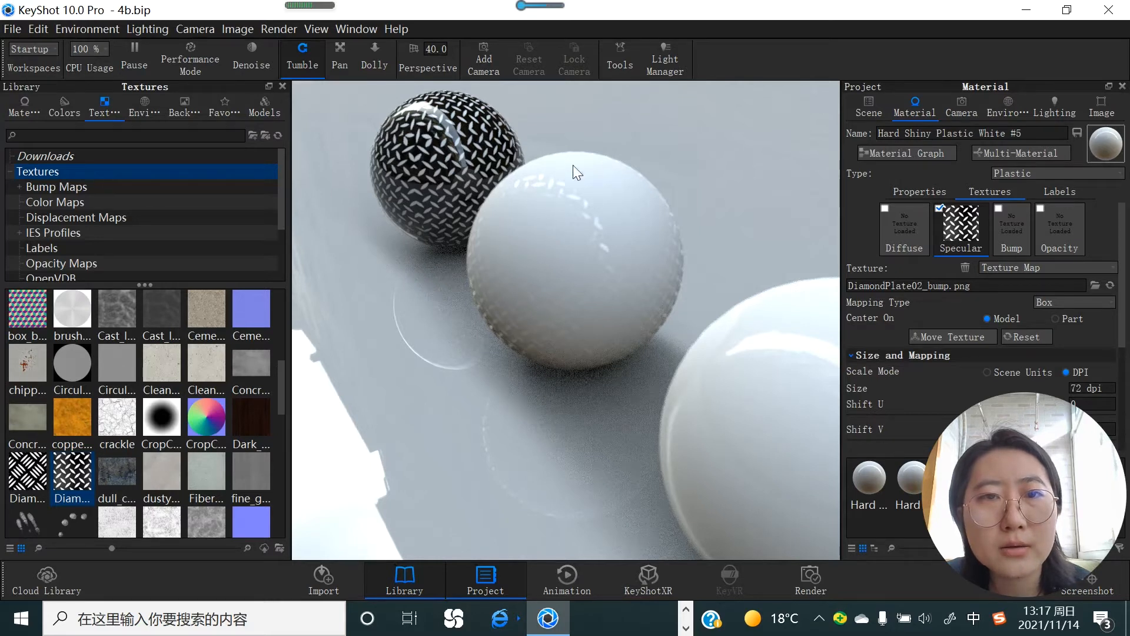
drag(545, 271, 584, 285)
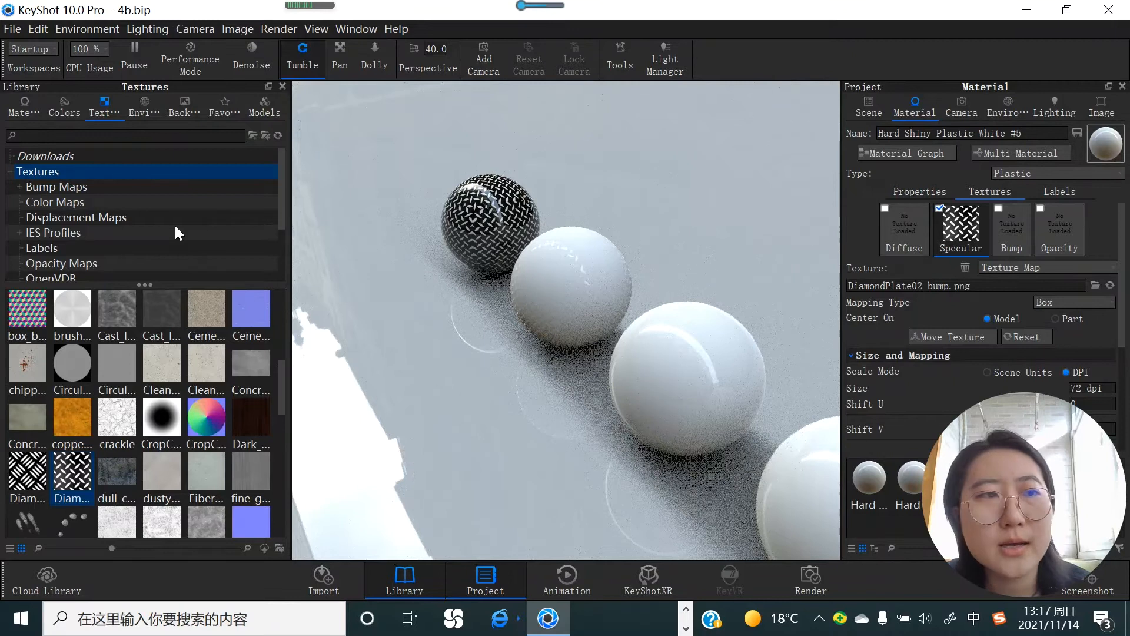
Apply the Hard Shiny Plastic Red material to the second-farthest sphere, undoing any accidental application to the ground
click(24, 108)
drag(170, 270, 564, 351)
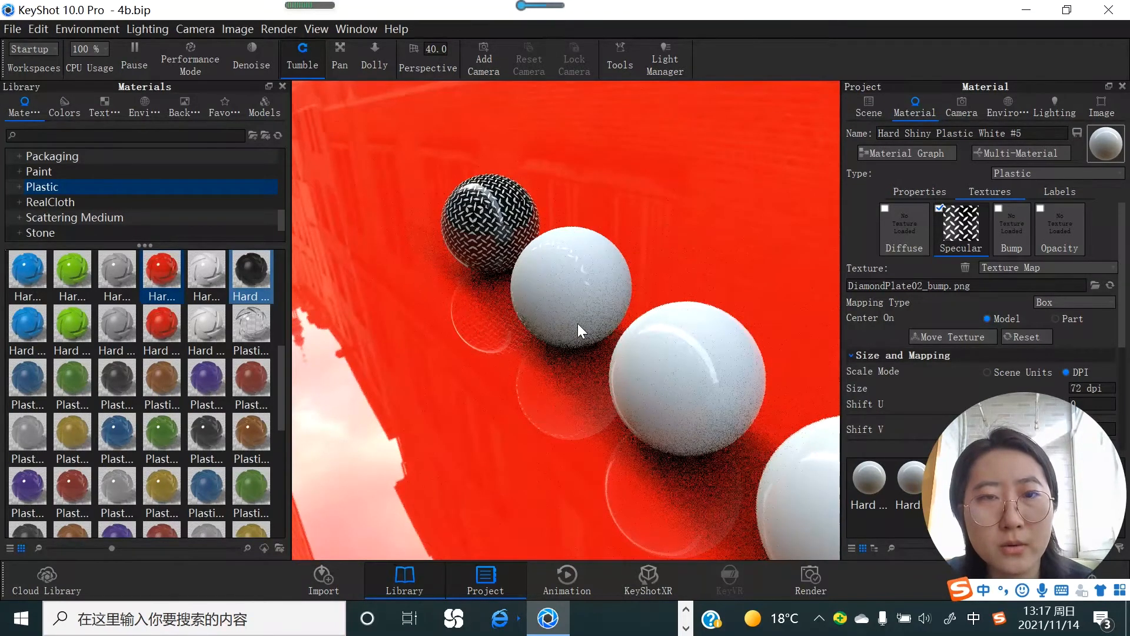
key(ctrl+z)
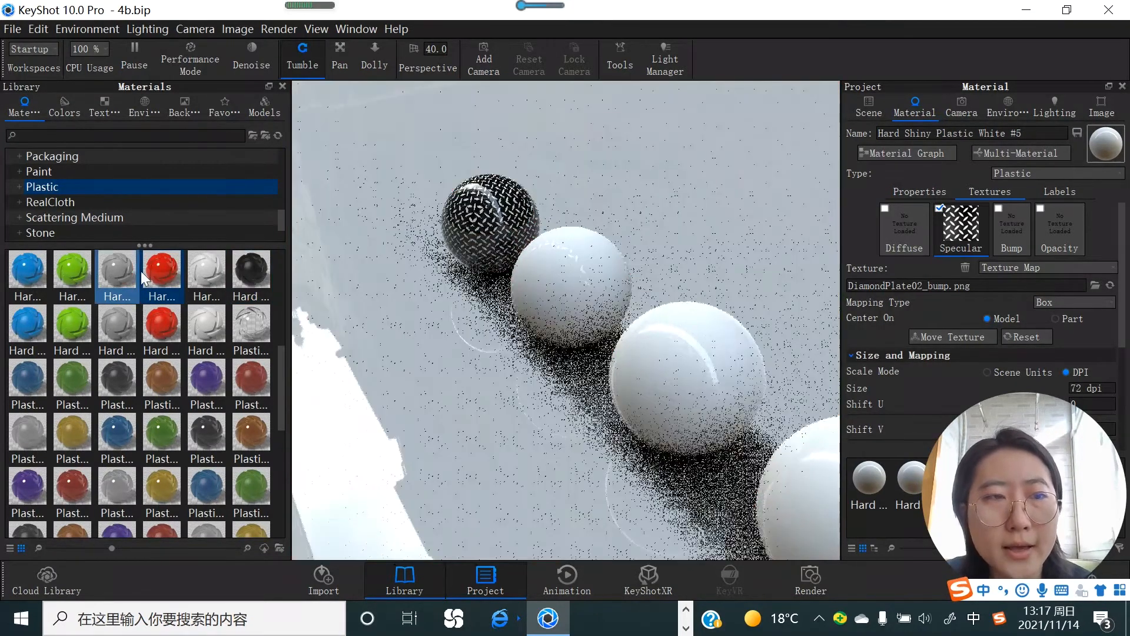
drag(186, 259, 562, 287)
scroll(555, 269, up, 4)
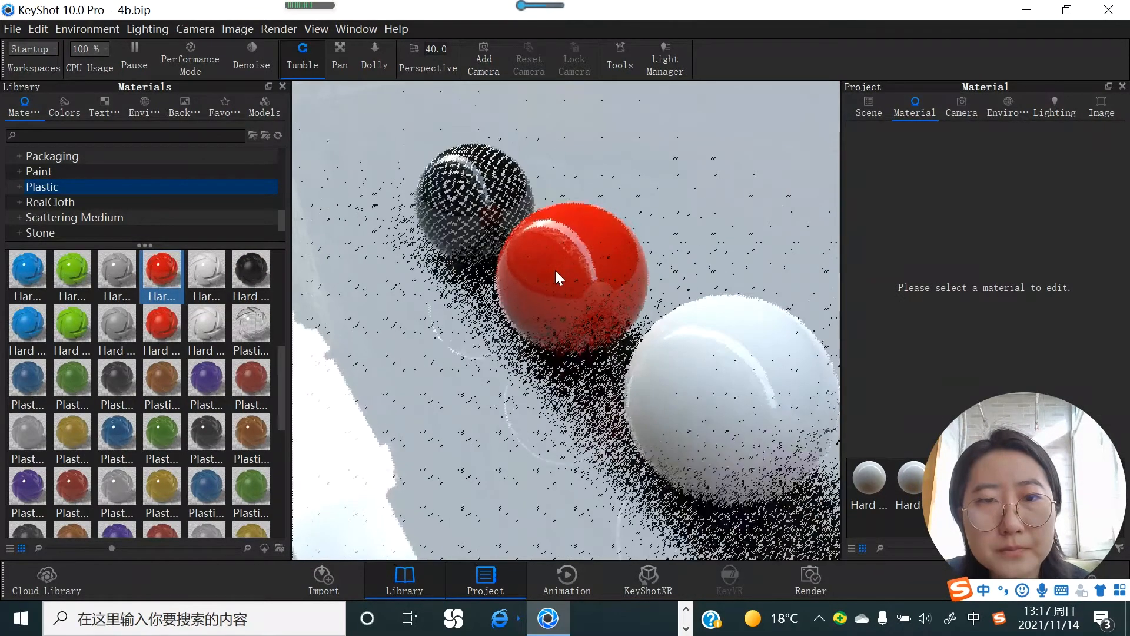
scroll(581, 230, up, 2)
scroll(593, 213, up, 3)
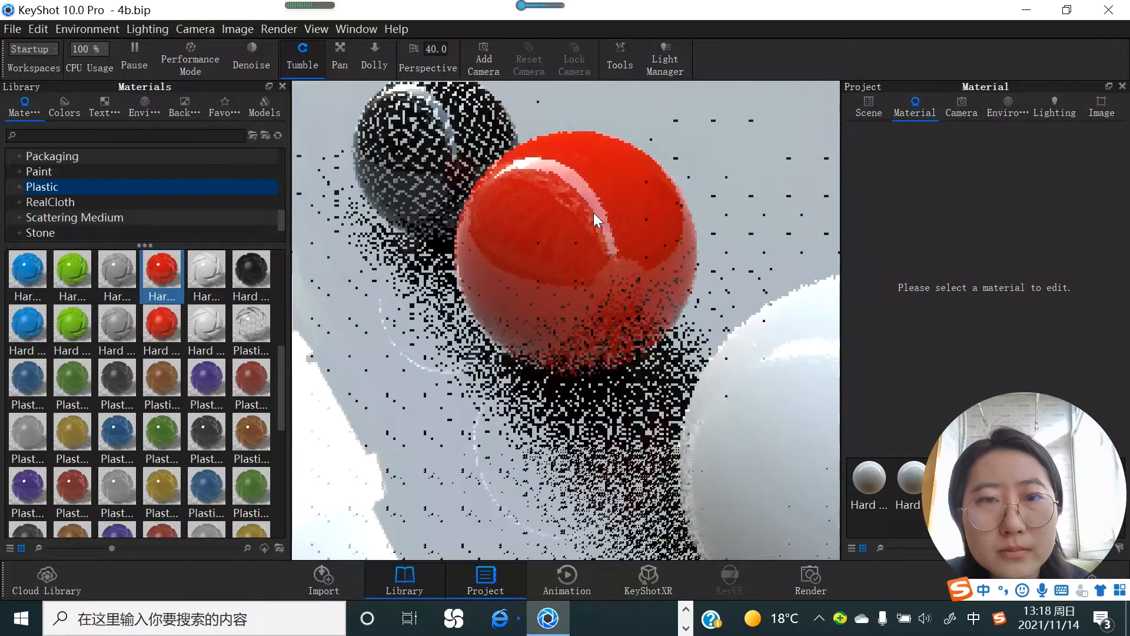
drag(565, 333, 610, 164)
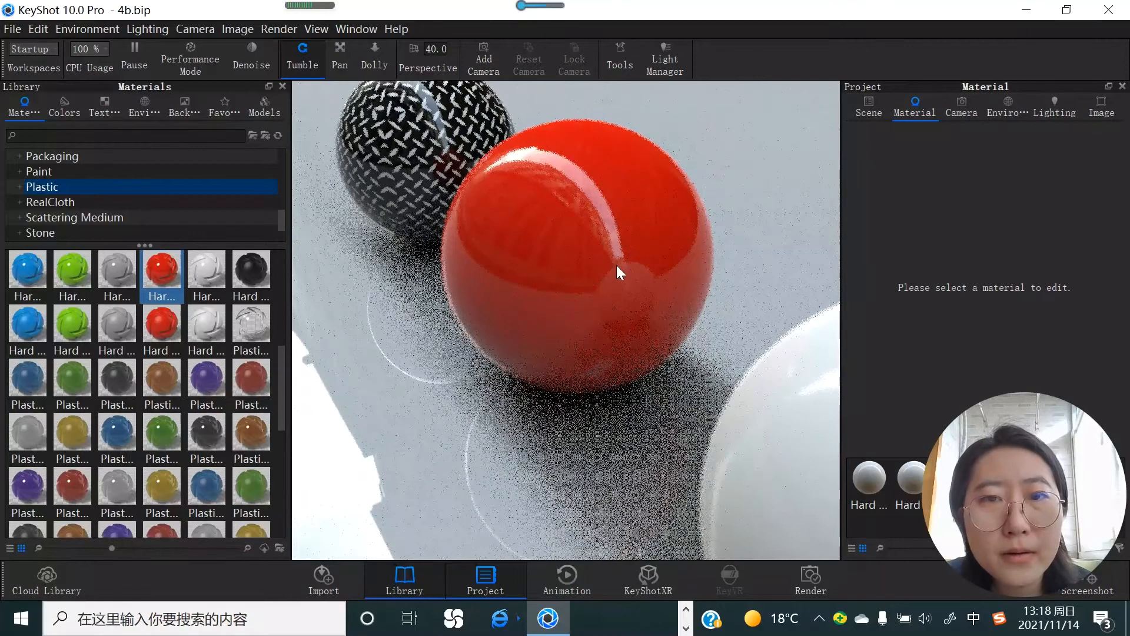
Apply the DiamondPlate02_bump.png texture to the red sphere as a Specular map and open its material for editing
scroll(589, 367, down, 3)
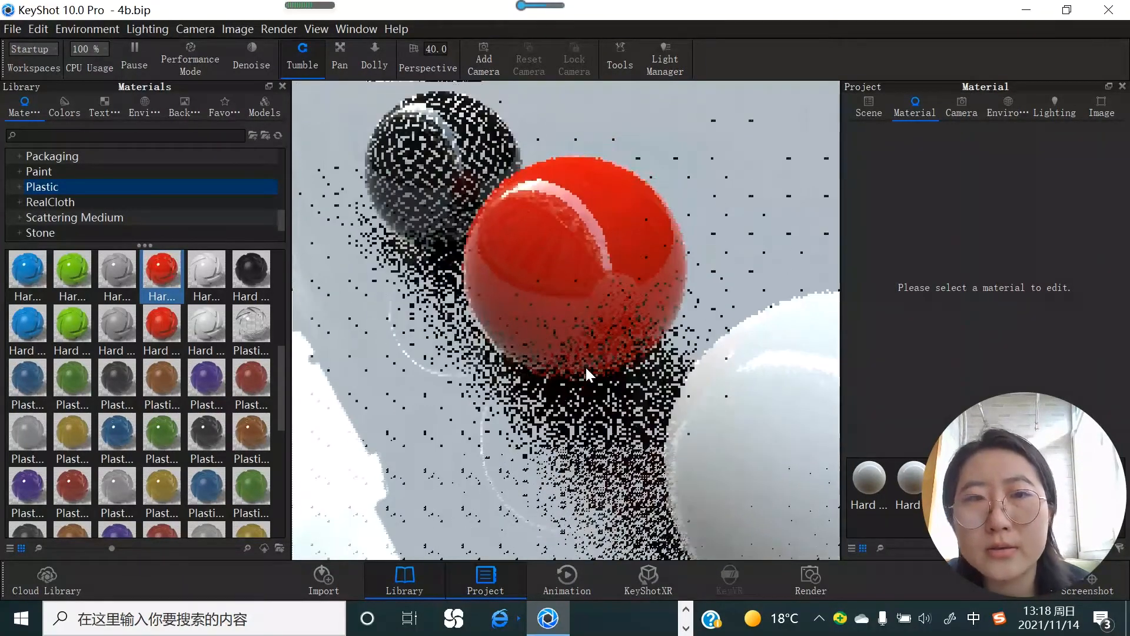
scroll(585, 365, down, 5)
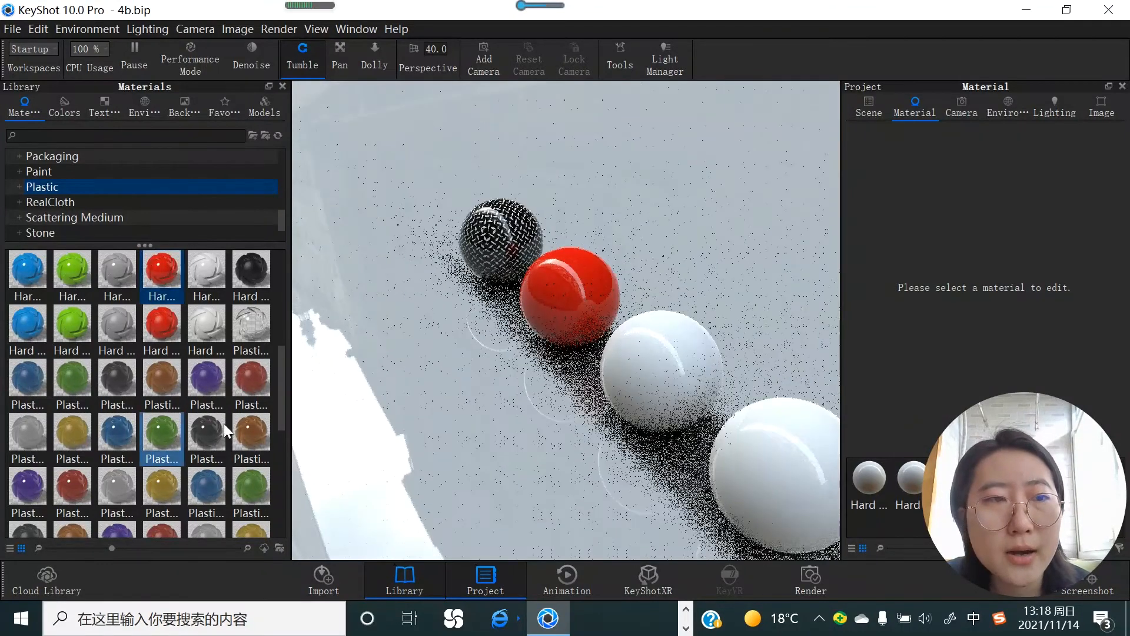
click(96, 107)
click(74, 489)
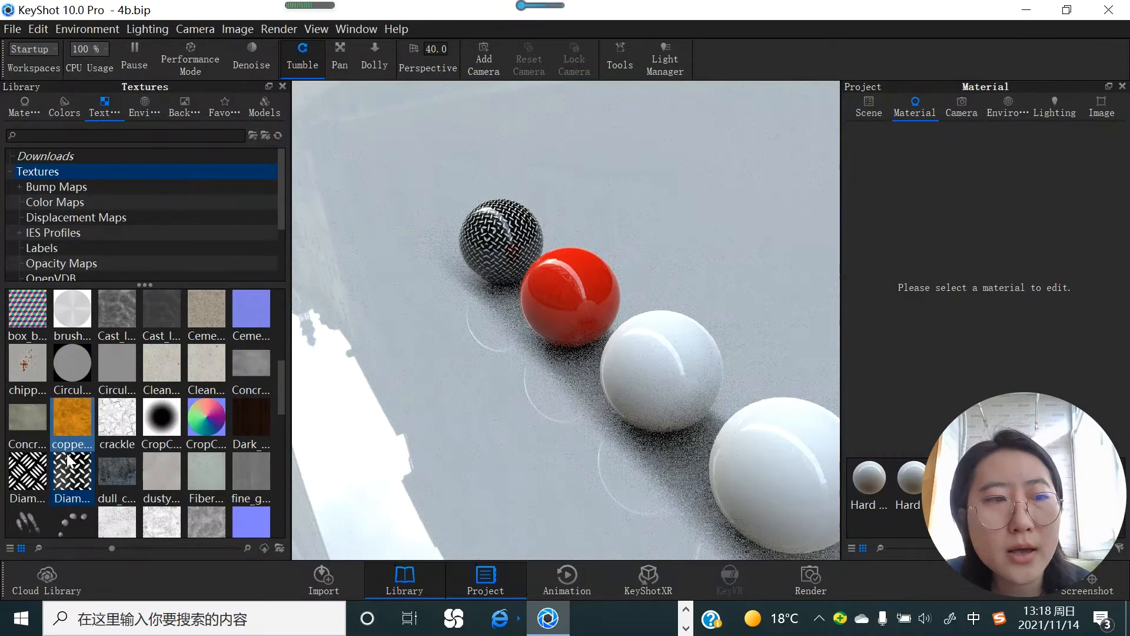
drag(69, 472, 584, 315)
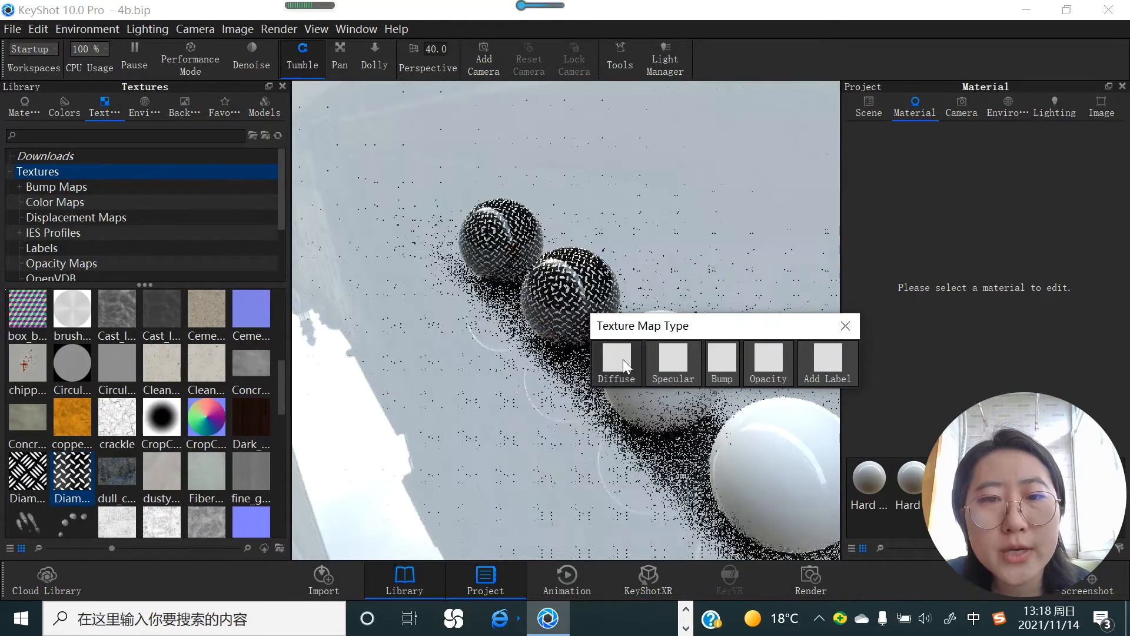
click(665, 360)
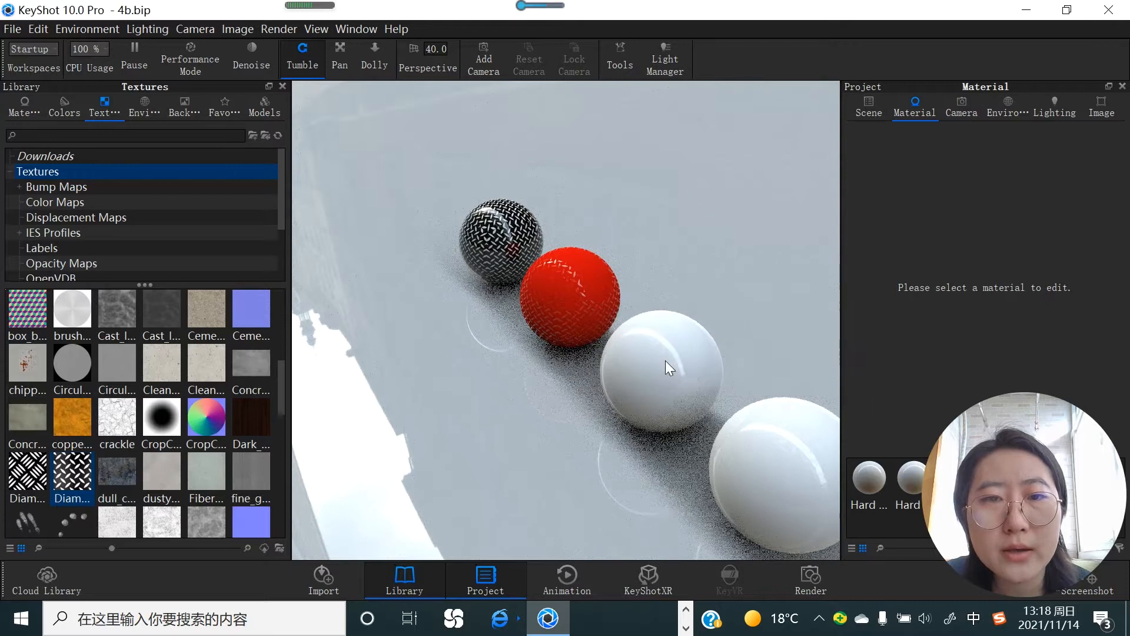
double_click(557, 275)
scroll(557, 274, up, 3)
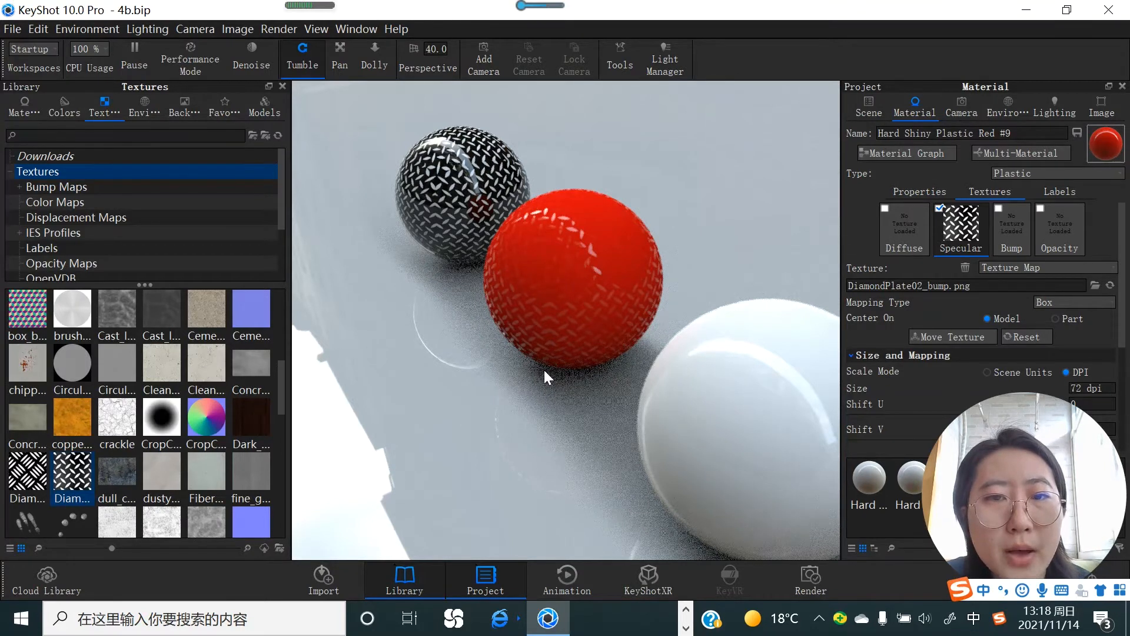
Apply the DiamondPlate02_bump.png texture to the white sphere next to the red one as a Bump map
drag(685, 426, 574, 343)
drag(72, 470, 656, 376)
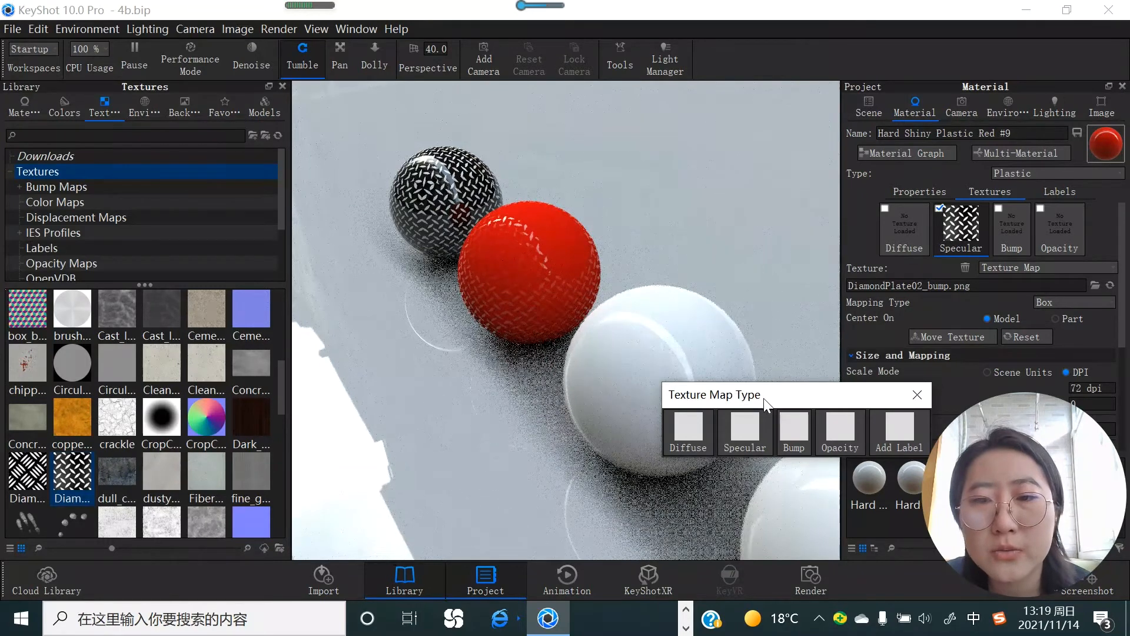
click(795, 427)
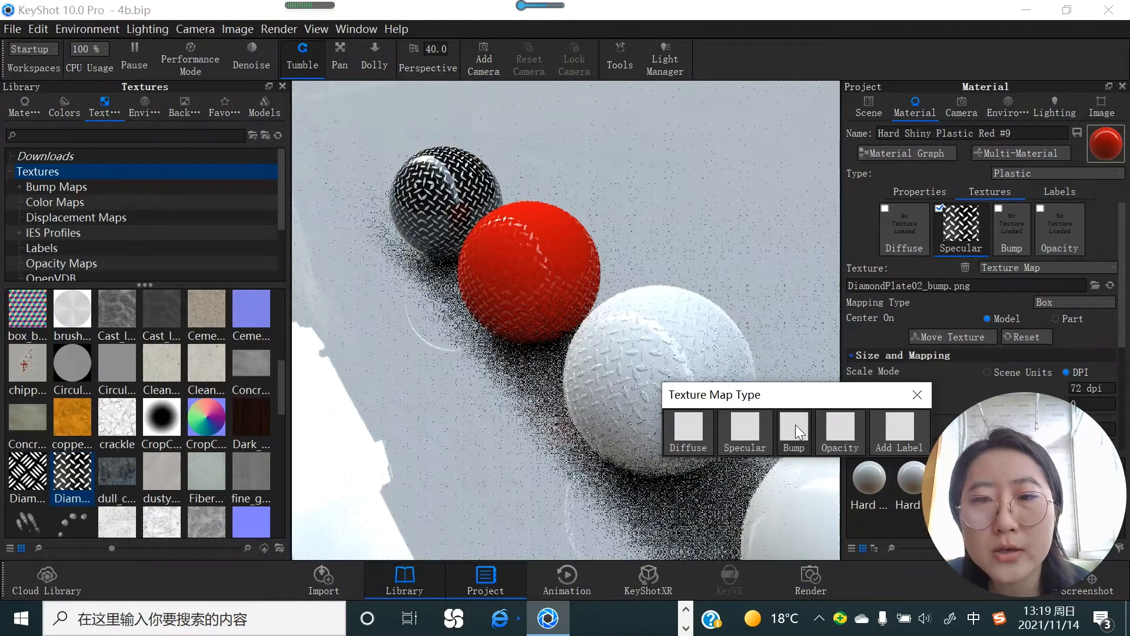
click(796, 425)
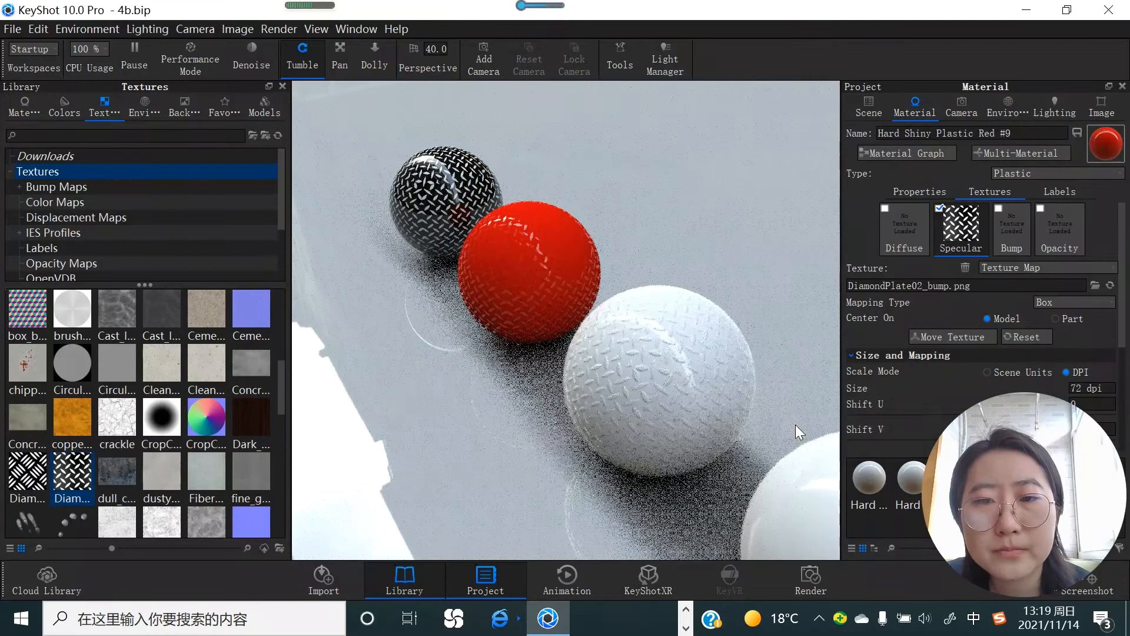
Open the material of the white bump-mapped sphere and set its Diffuse colour to pure red, #FF0000
double_click(868, 478)
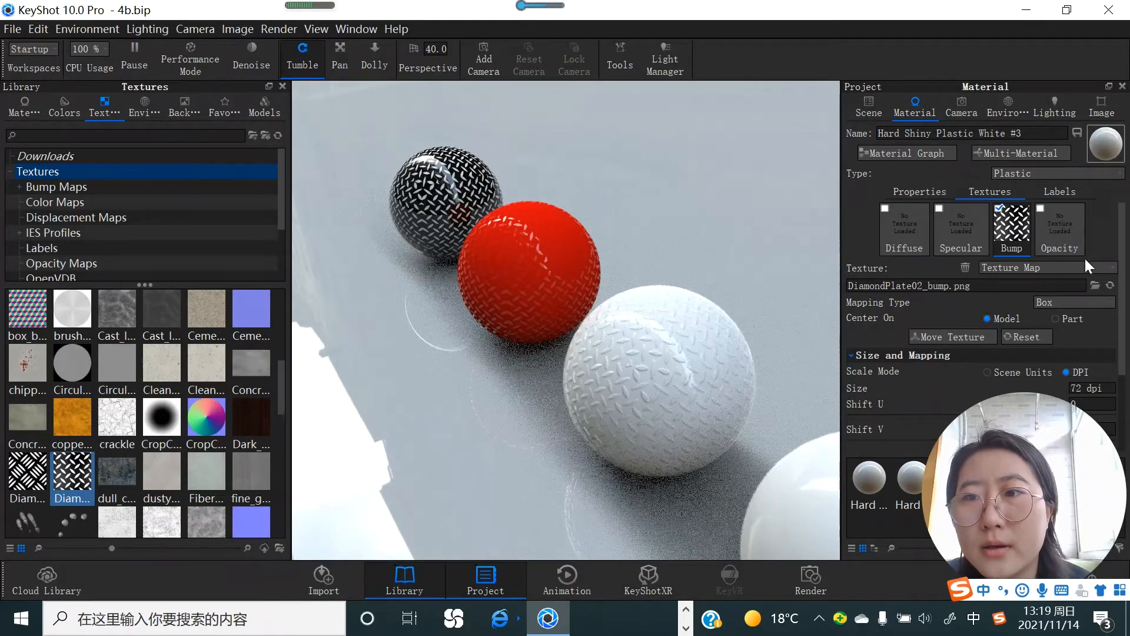
click(923, 190)
click(1093, 210)
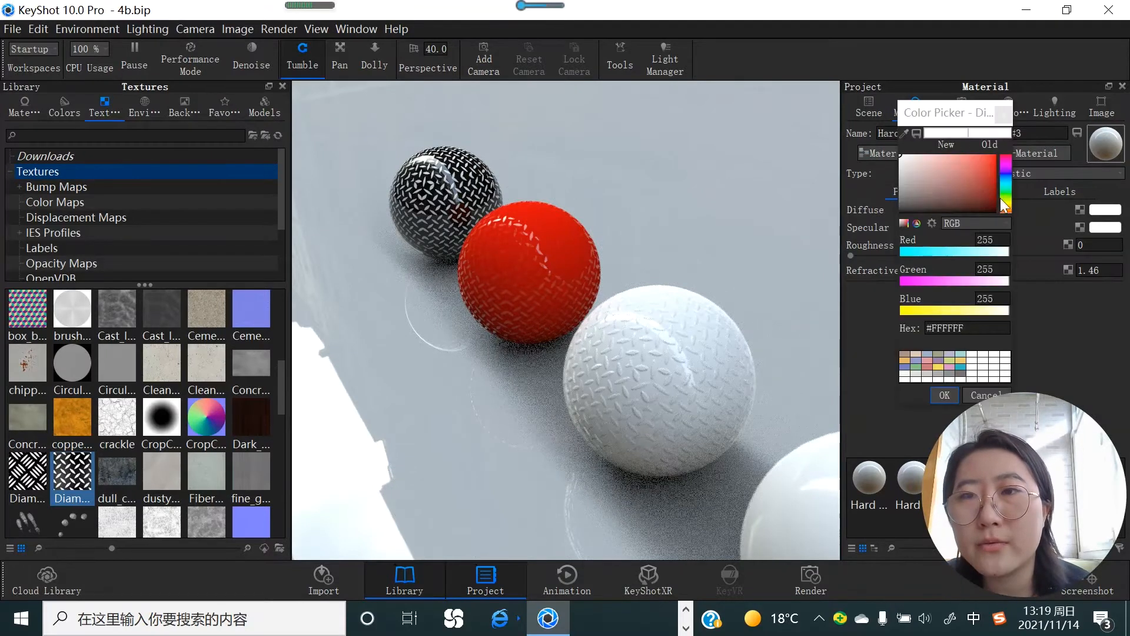
drag(997, 164, 1004, 144)
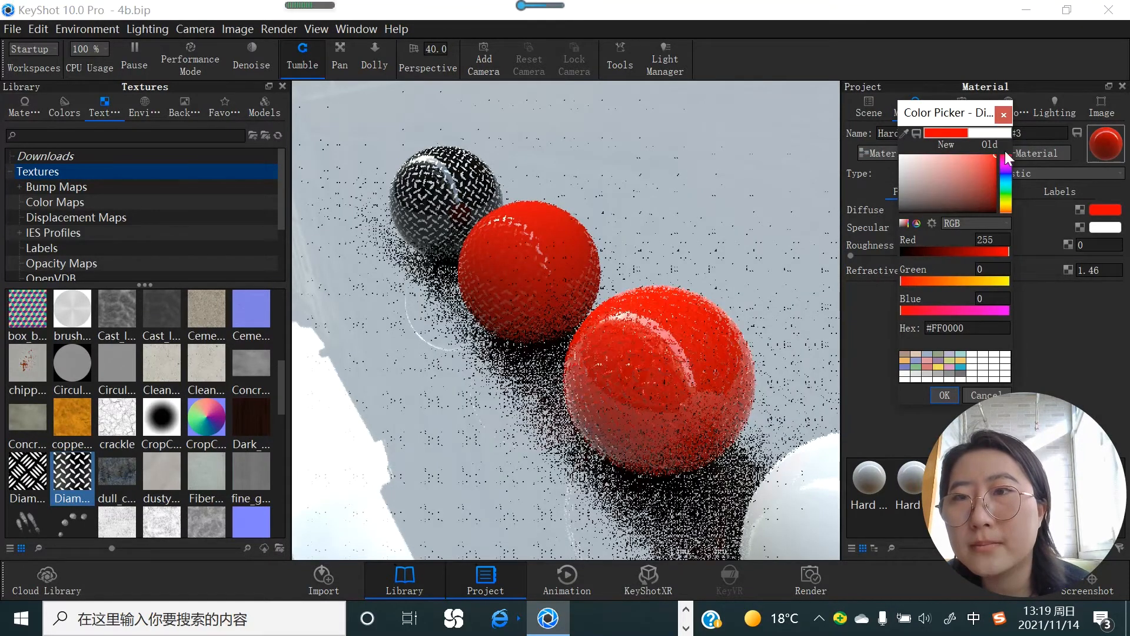
click(939, 405)
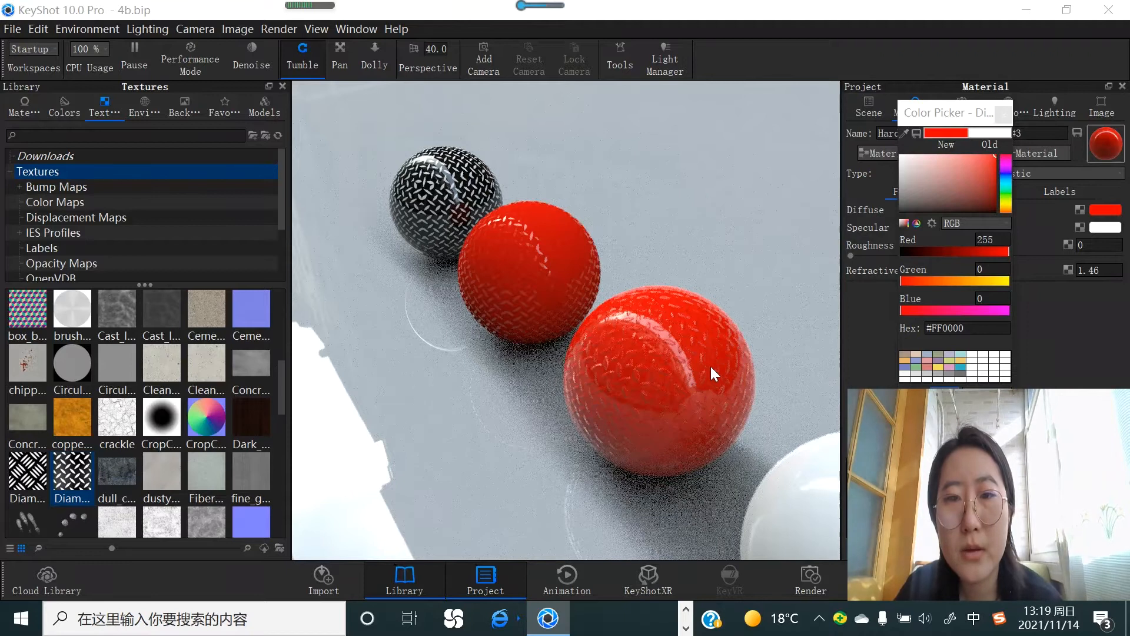
mouse_move(1084, 419)
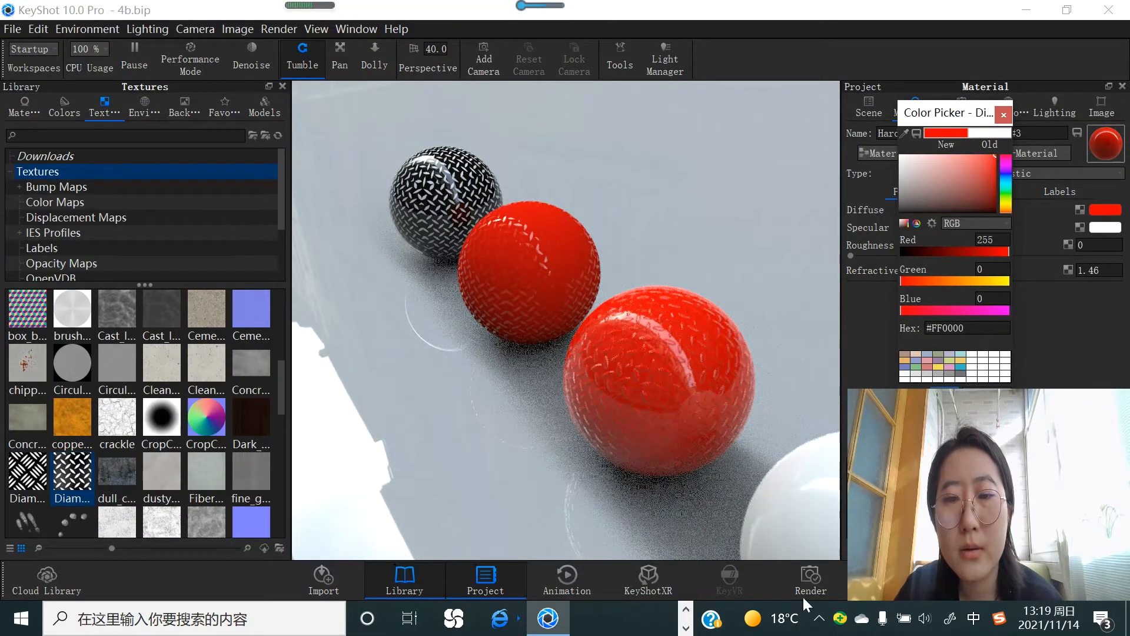
drag(706, 402, 412, 388)
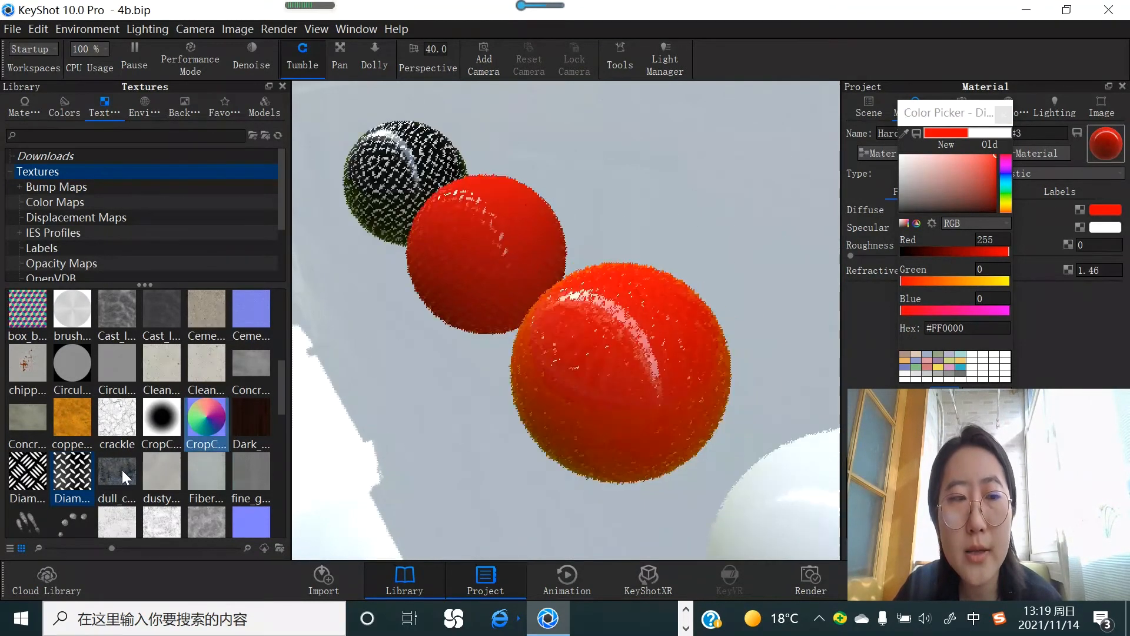
Apply the DiamondPlate02_bump.png texture to the nearest white sphere as an Opacity map, closing the leftover colour picker
drag(83, 478, 570, 323)
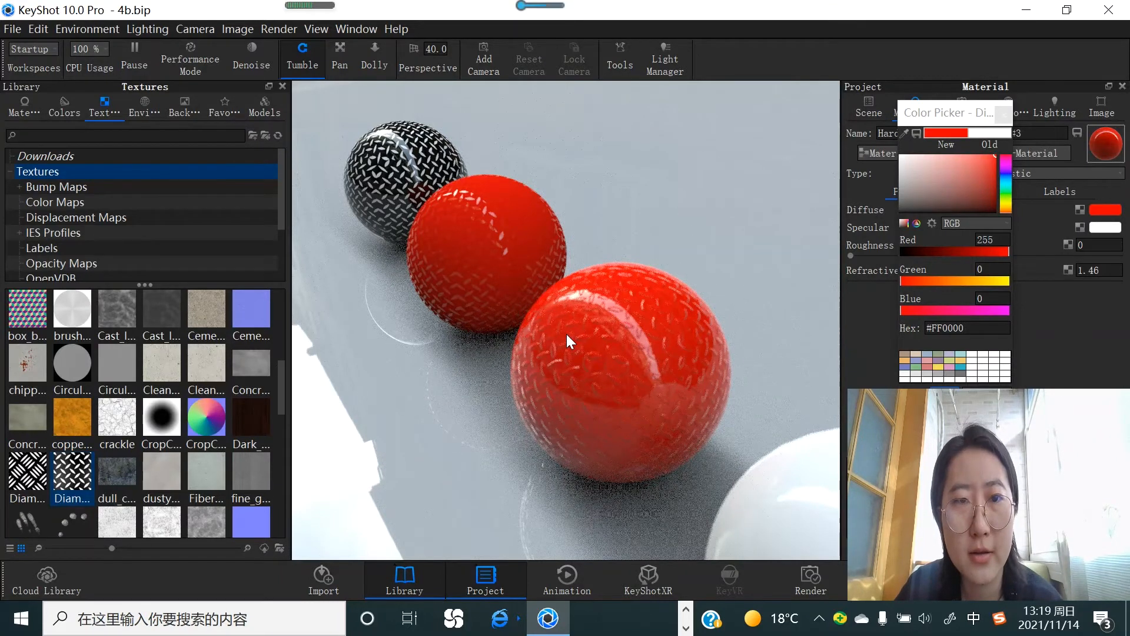
scroll(557, 430, down, 5)
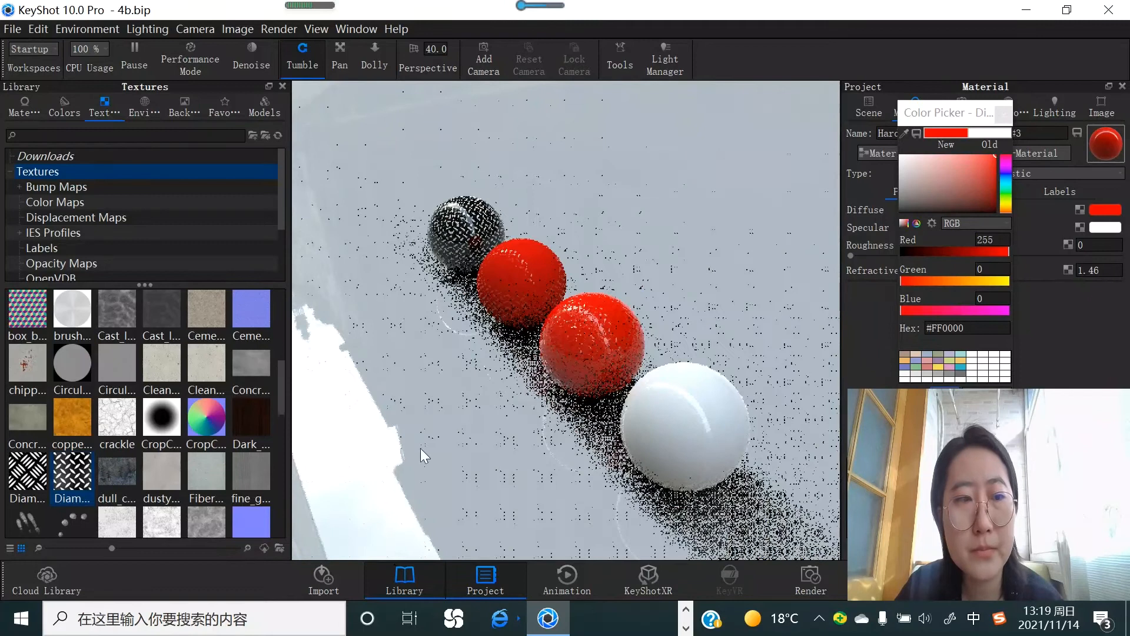
mouse_move(66, 471)
drag(66, 471, 654, 424)
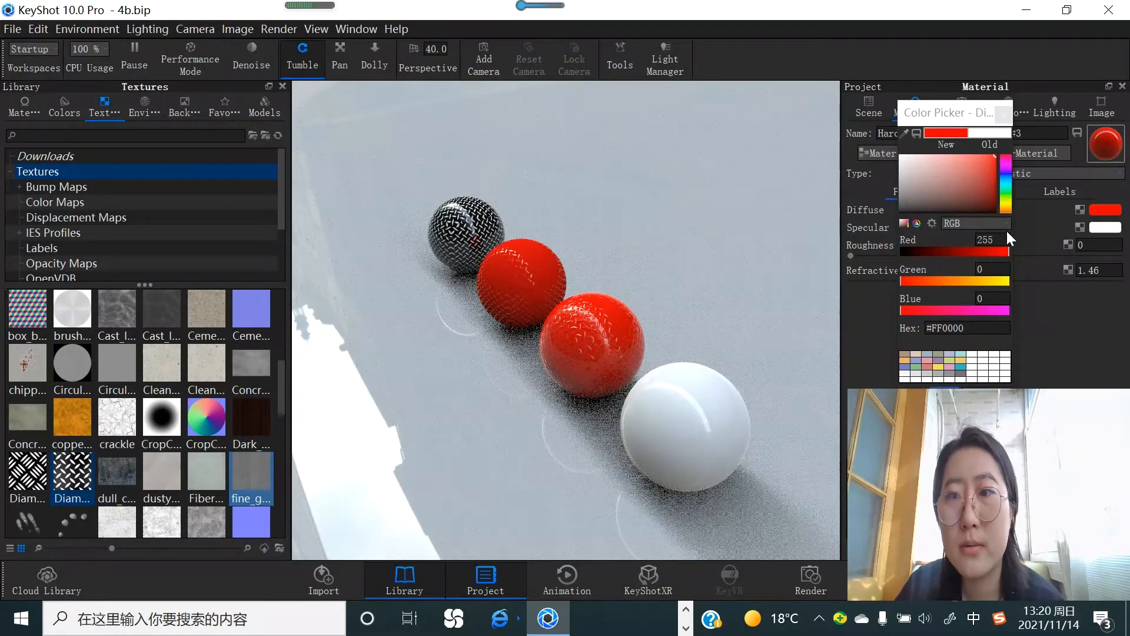
click(1004, 115)
drag(73, 479, 673, 418)
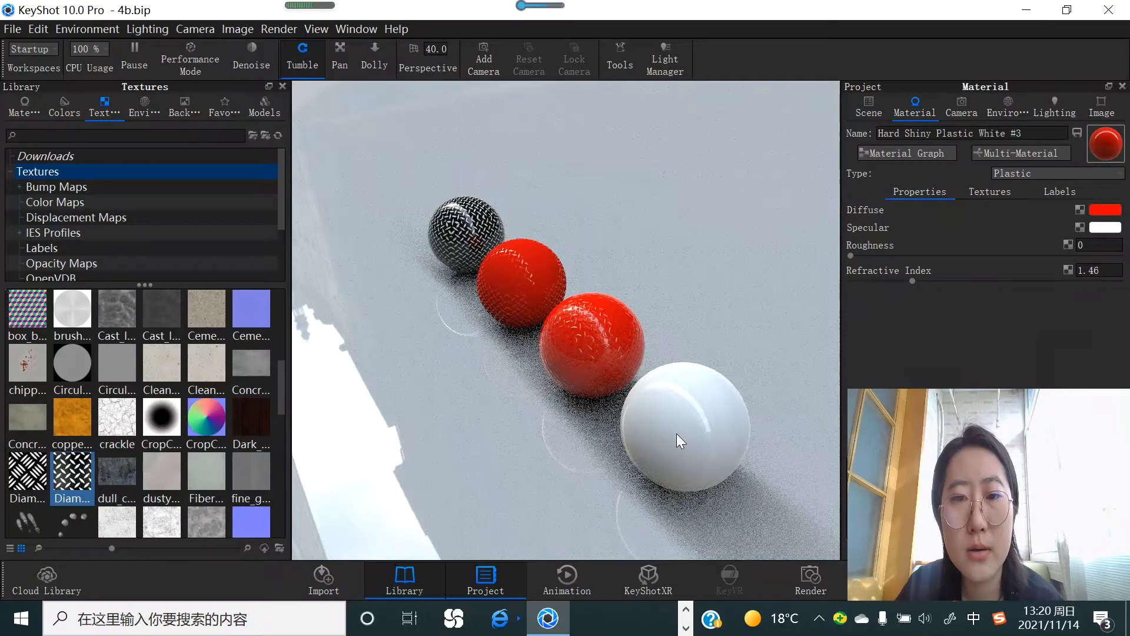
drag(73, 478, 681, 415)
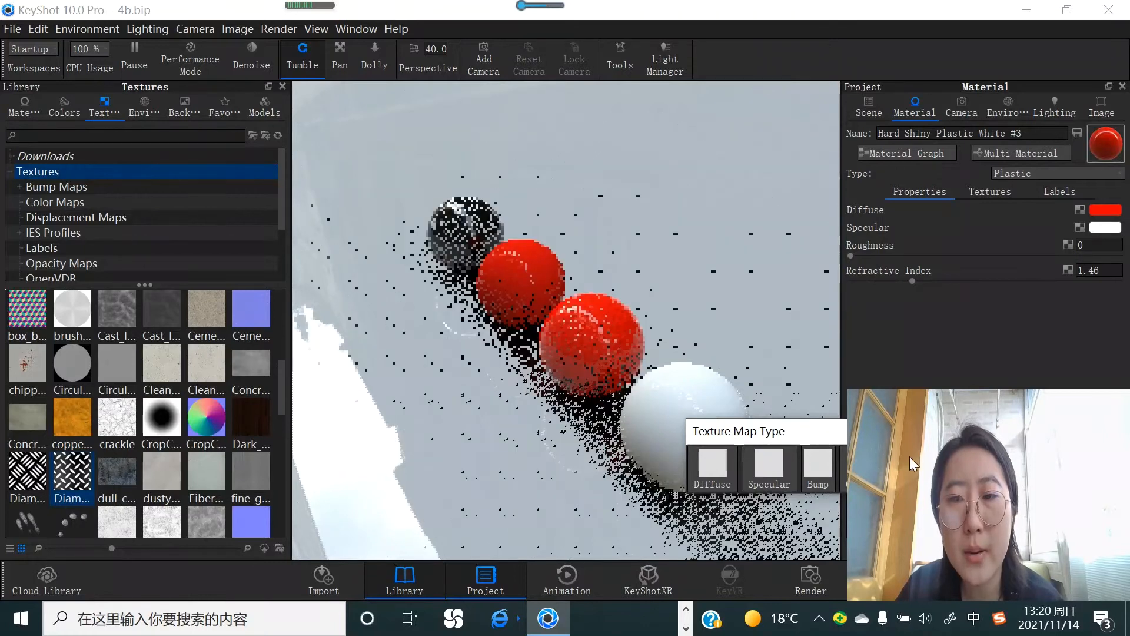
click(870, 462)
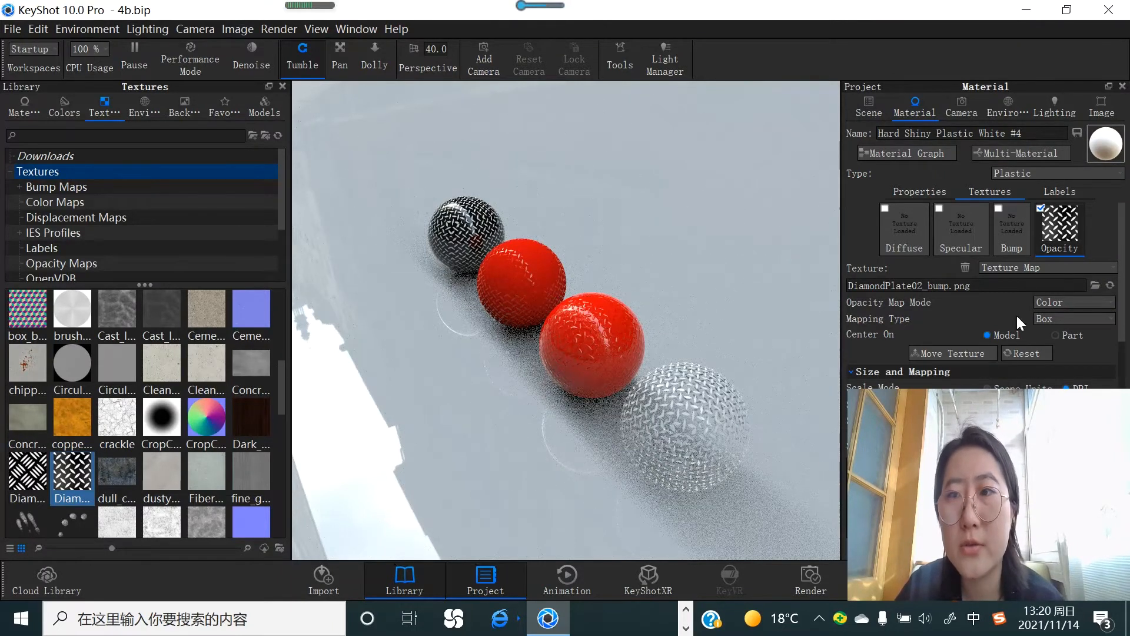
Set the Diffuse colour of the opacity-mapped sphere's material to bright red
click(918, 191)
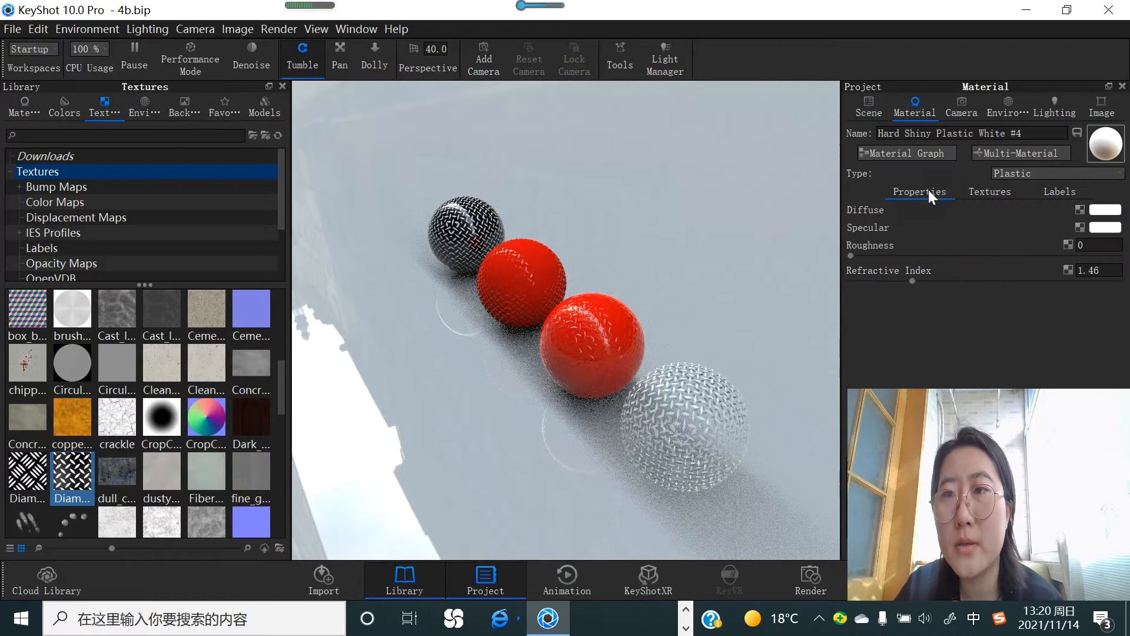
click(1104, 210)
drag(993, 175, 1005, 143)
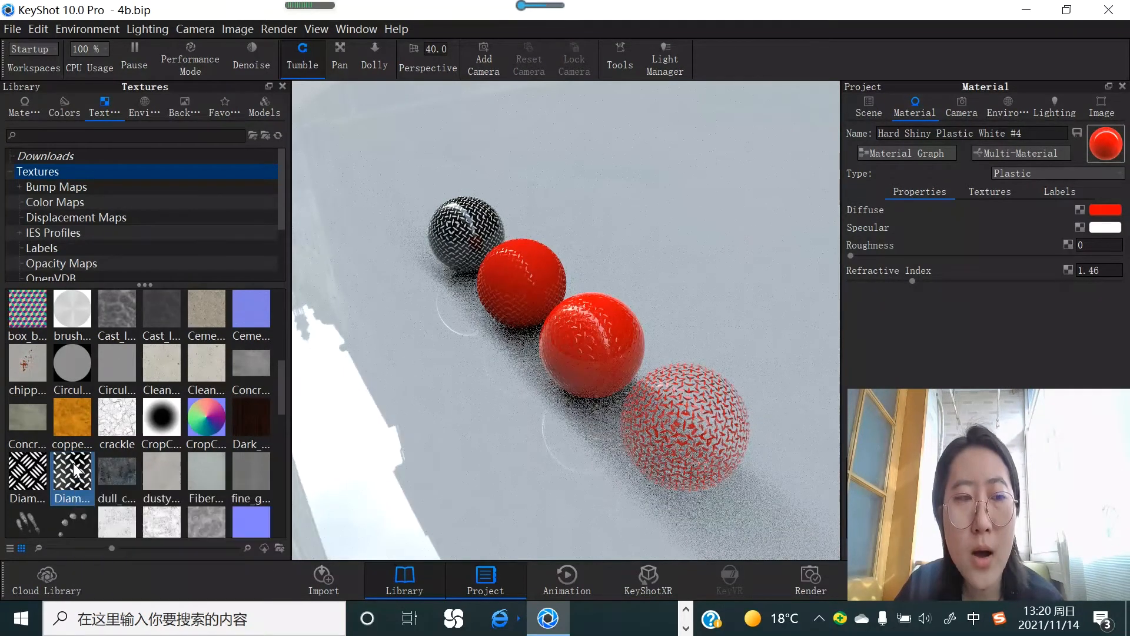
Replace the nearest sphere's Opacity map with the Gravel_Displacement.jpg texture
mouse_move(75, 469)
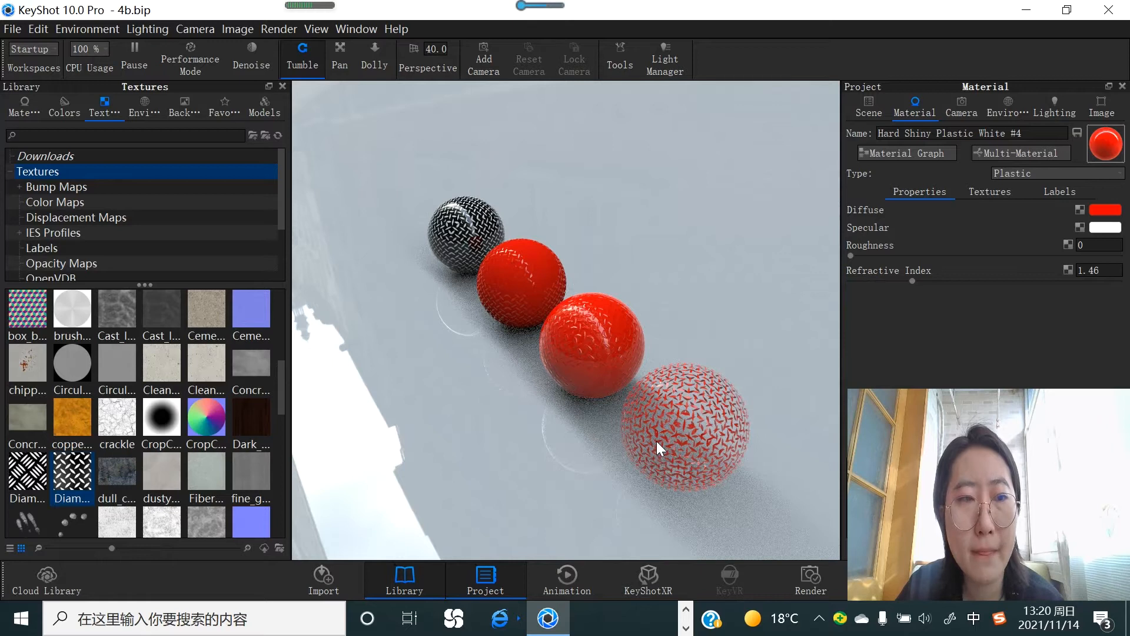
scroll(187, 474, down, 3)
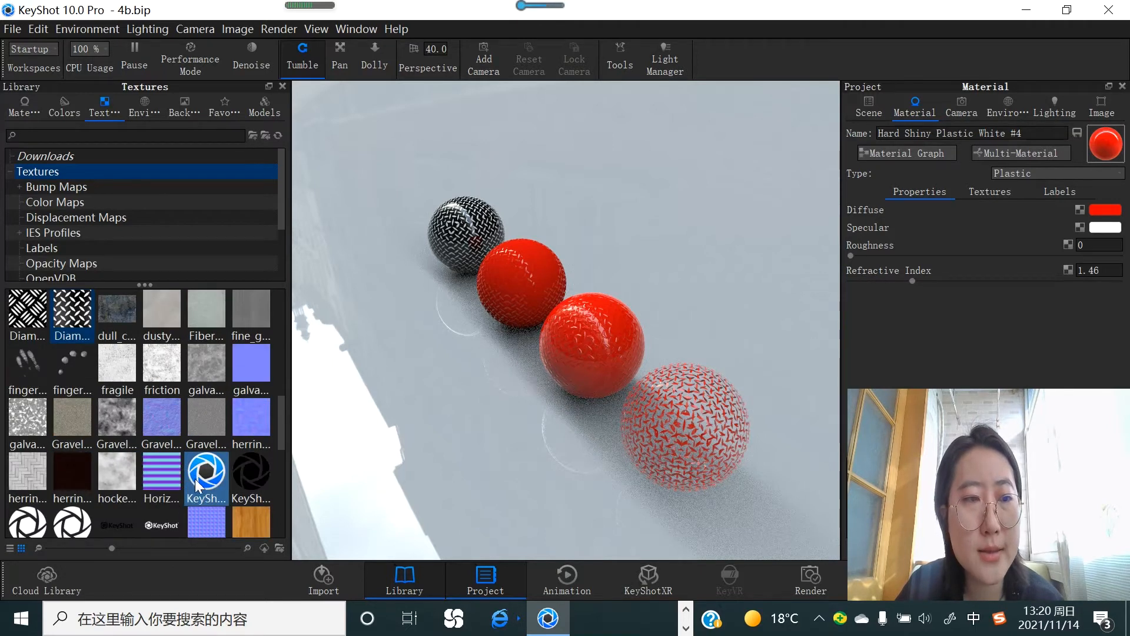
drag(123, 422, 656, 429)
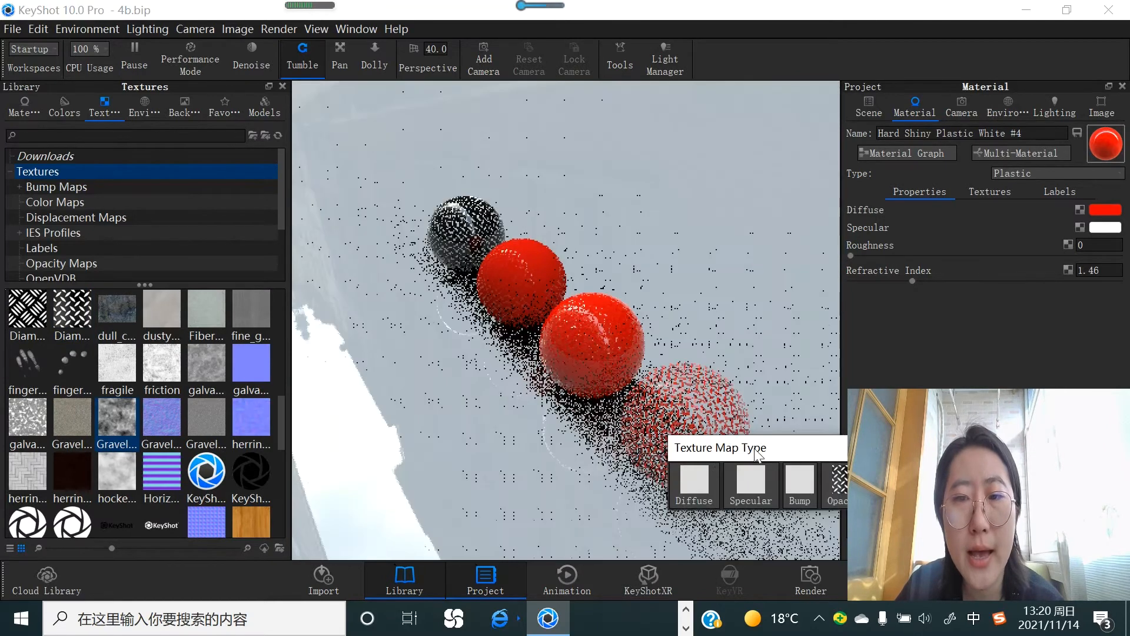
click(850, 484)
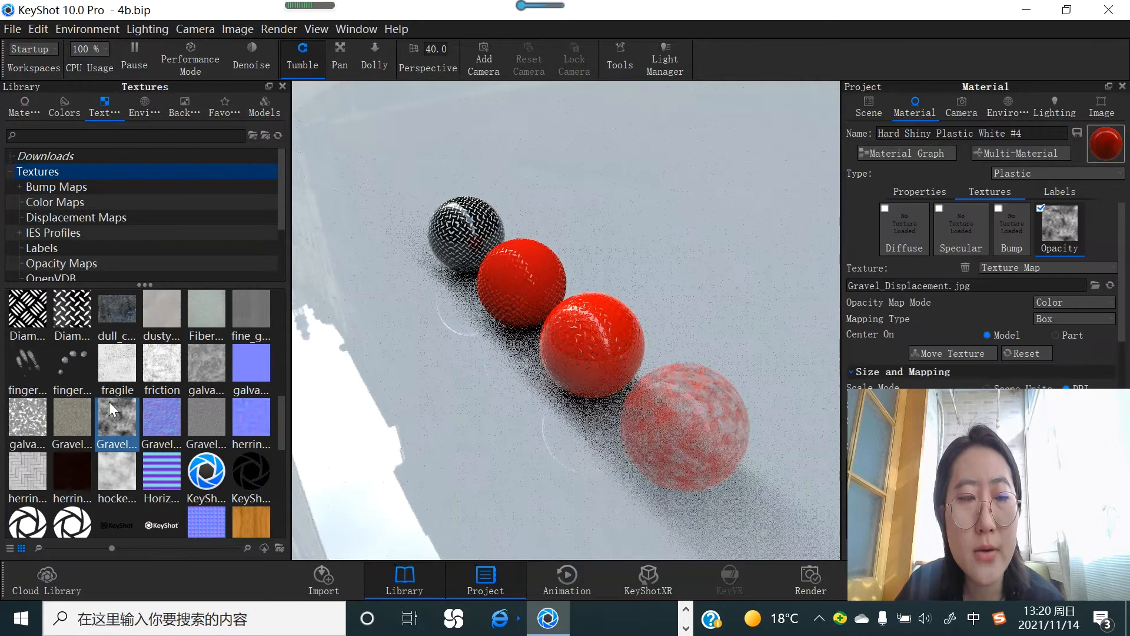
mouse_move(117, 423)
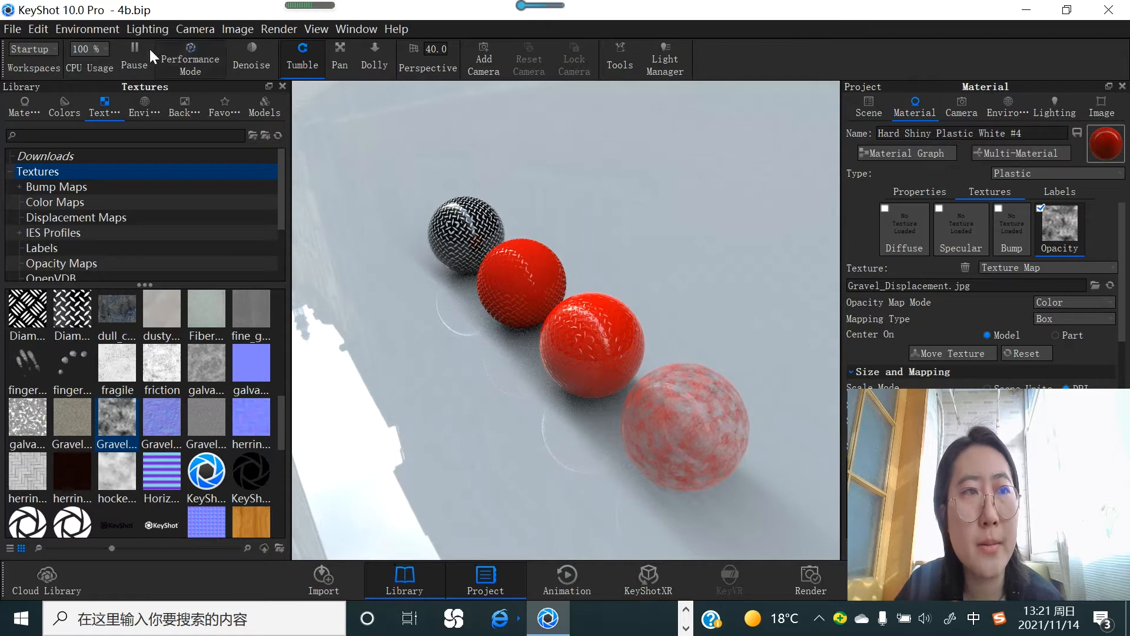
click(43, 29)
mouse_move(61, 47)
mouse_move(73, 90)
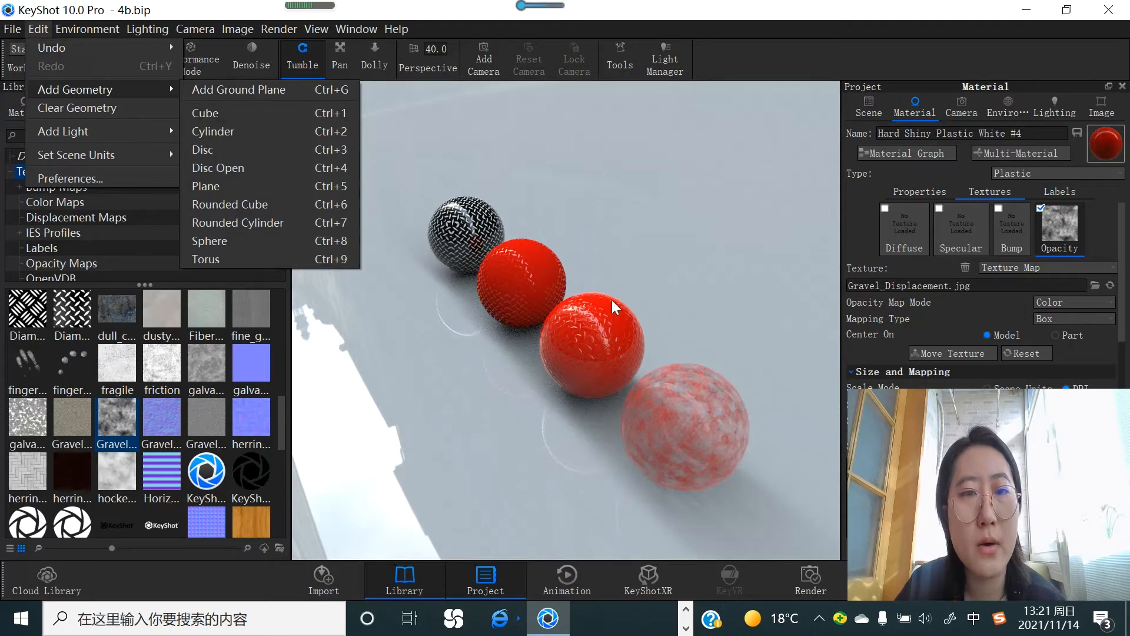
click(721, 444)
Duplicate the nearest gravel-textured sphere and move the copy about 2.87 units along X, extending the row
right_click(717, 436)
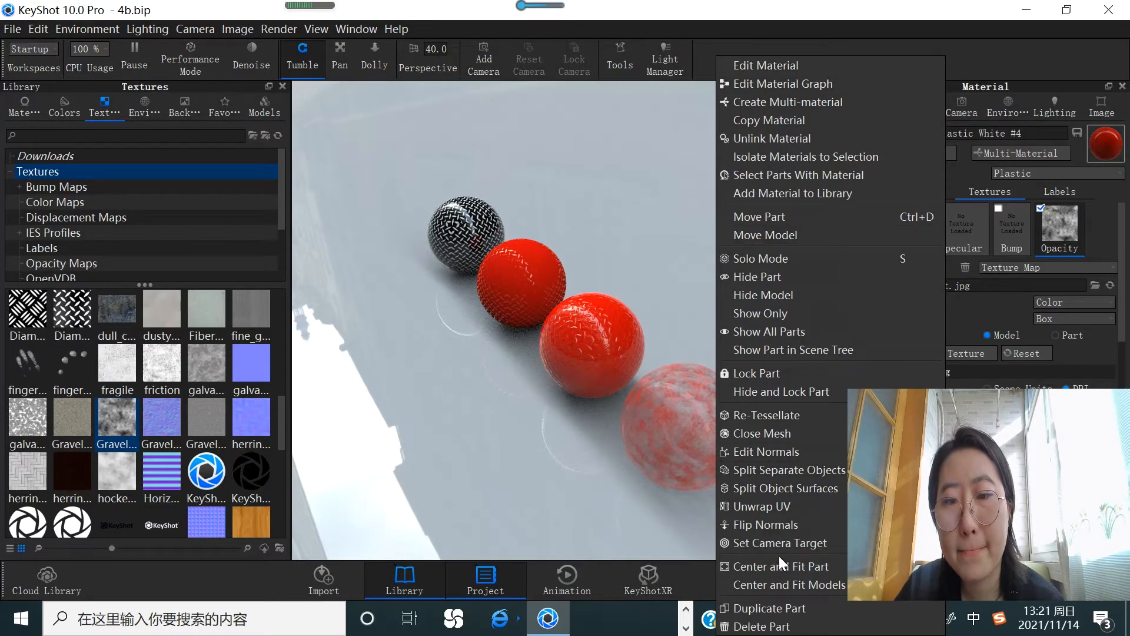
click(760, 607)
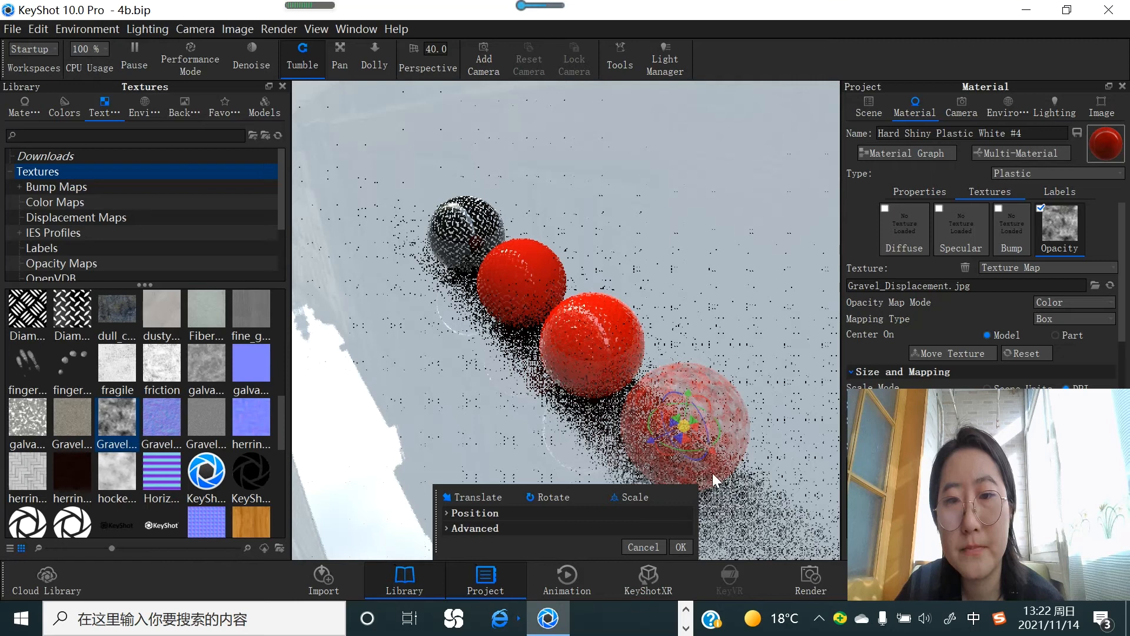
drag(714, 450, 925, 585)
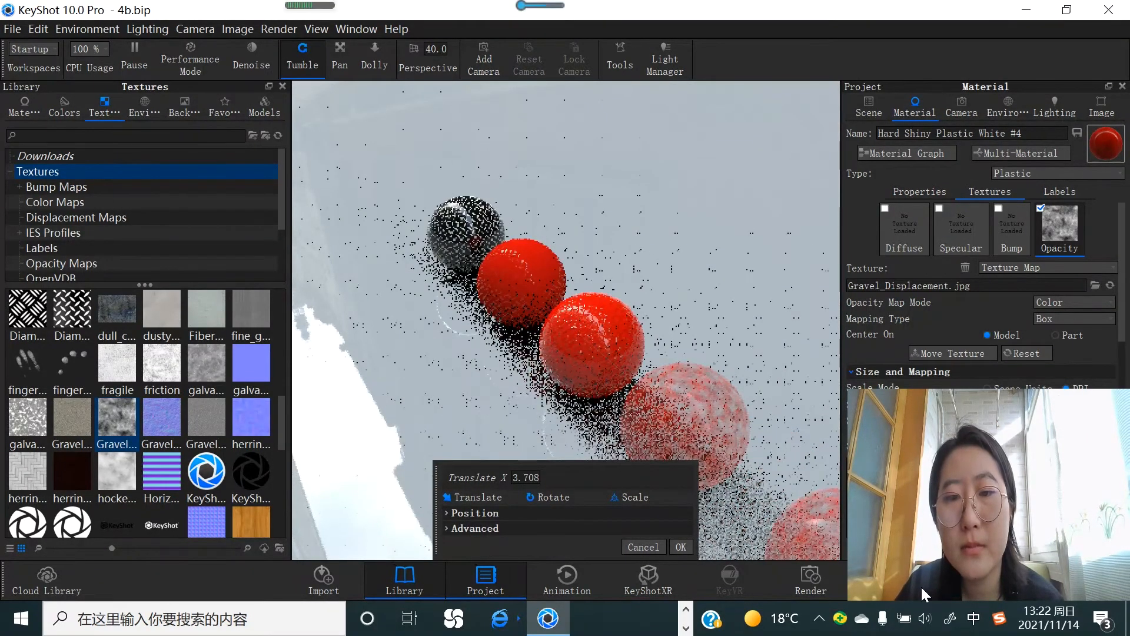
drag(819, 522, 861, 554)
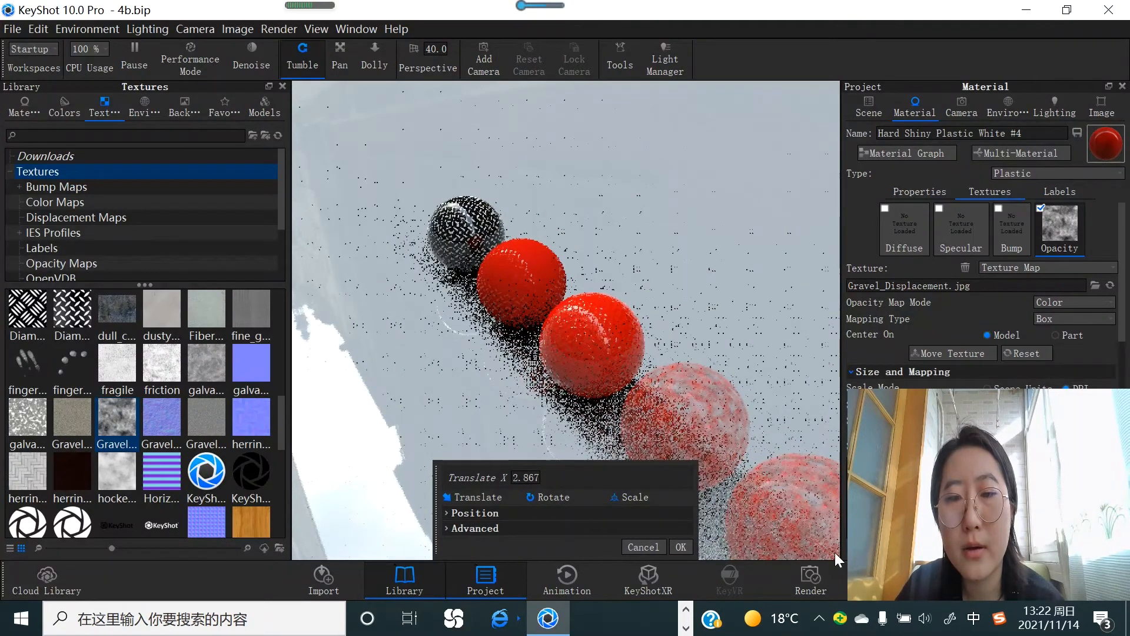
click(680, 547)
scroll(617, 422, down, 2)
scroll(648, 424, down, 2)
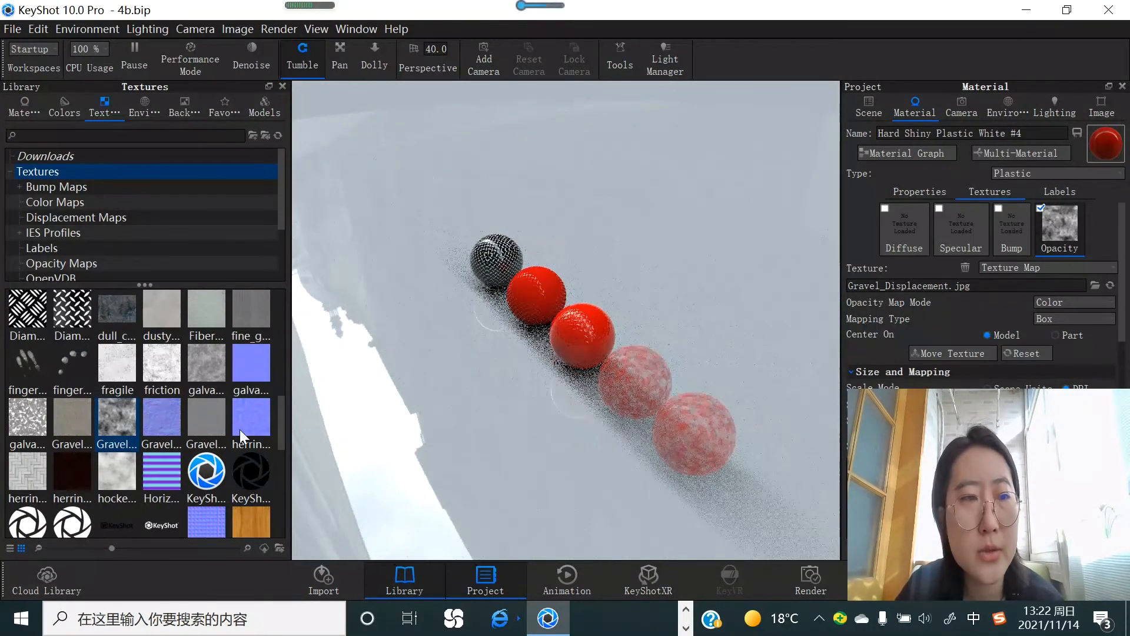
Apply DiamondPlate02_bump.png to the duplicated sphere as a Label and open its material to inspect the label up close
drag(62, 320, 716, 435)
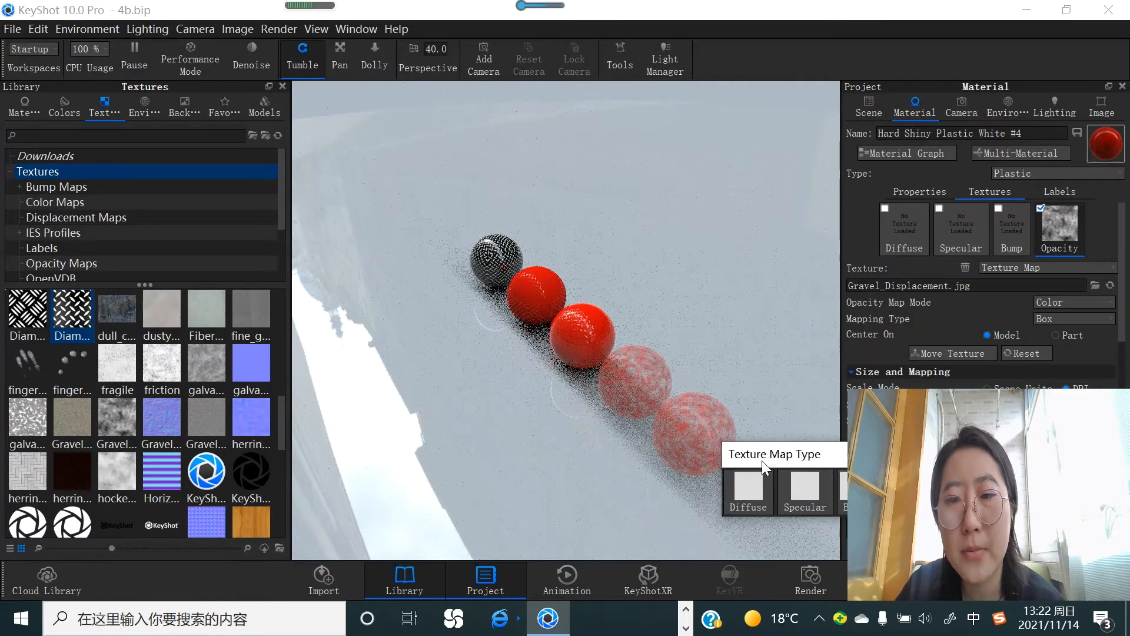
click(958, 483)
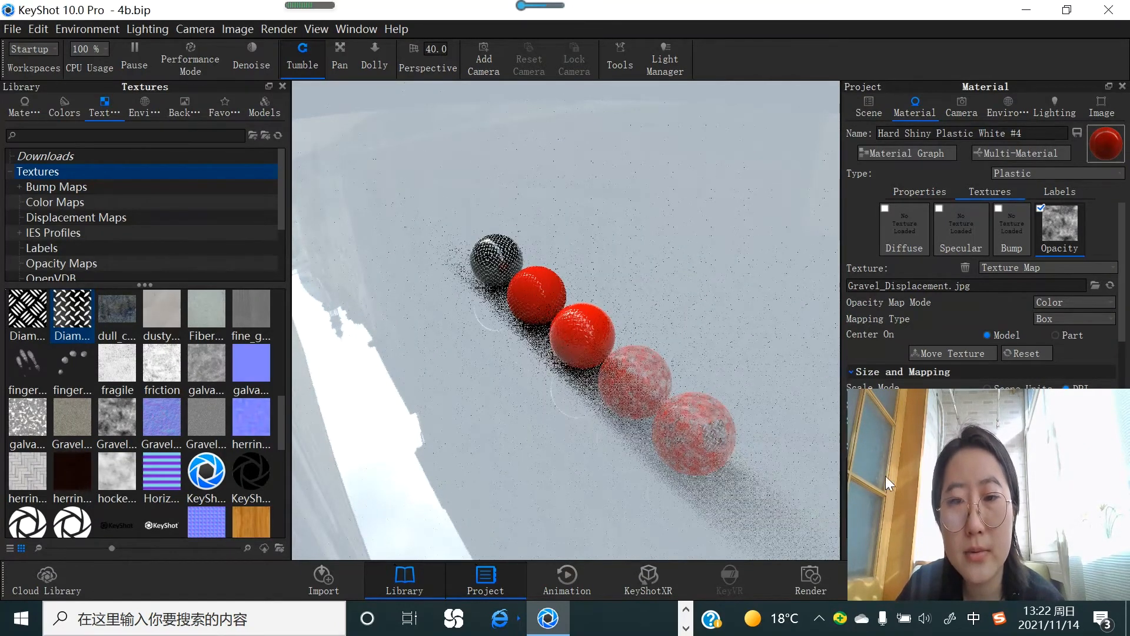
double_click(723, 447)
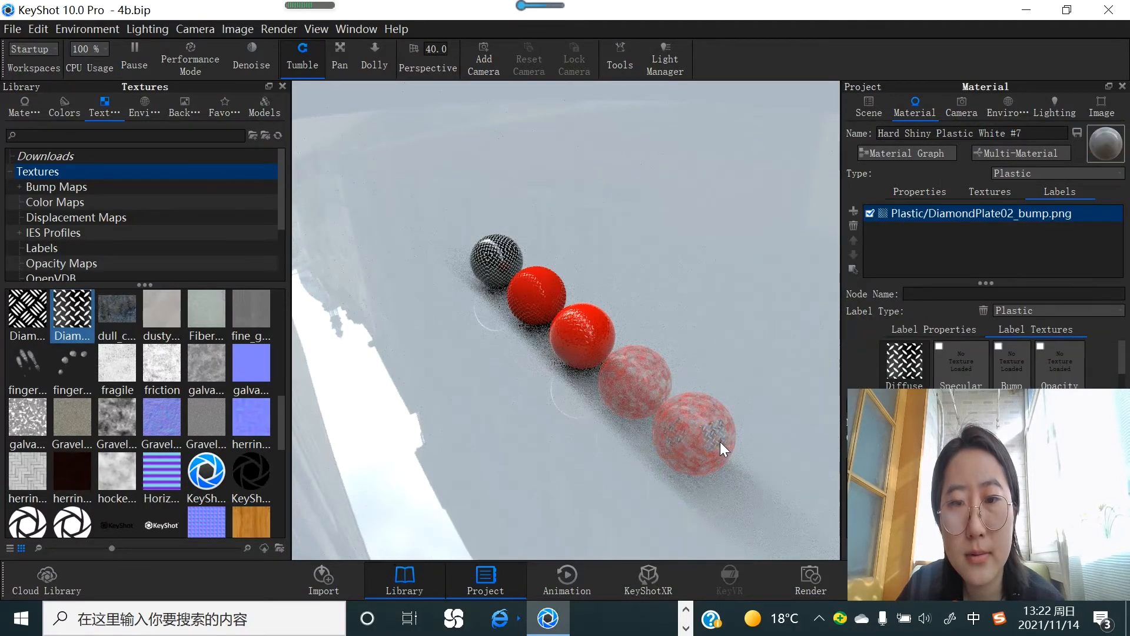
scroll(719, 441, up, 2)
scroll(676, 419, up, 2)
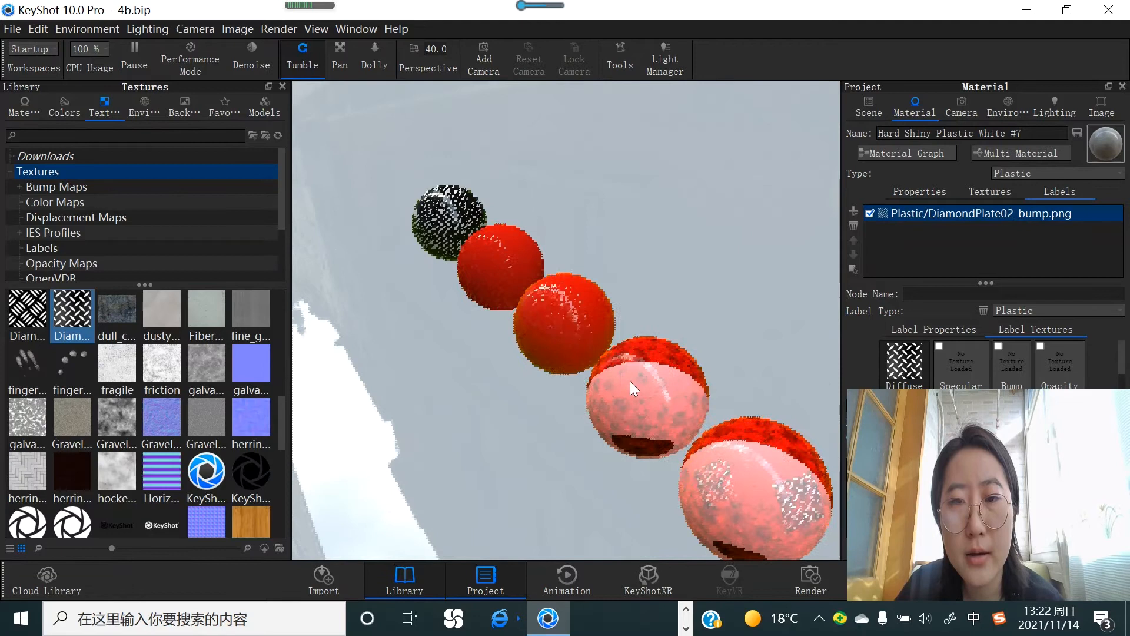
middle_drag(597, 358, 586, 349)
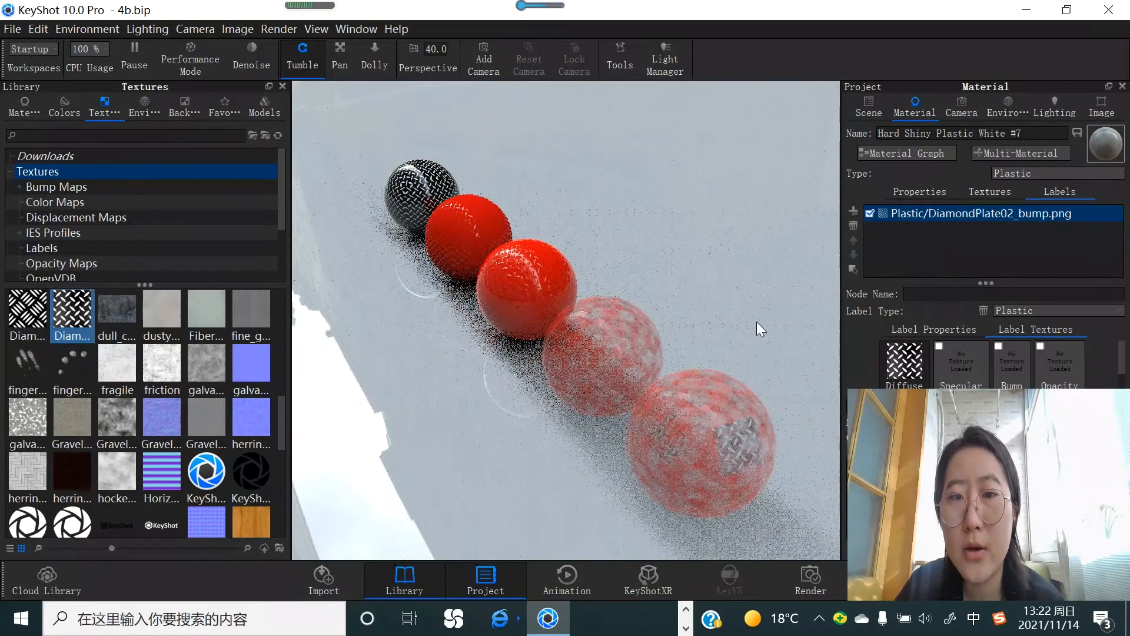
click(909, 192)
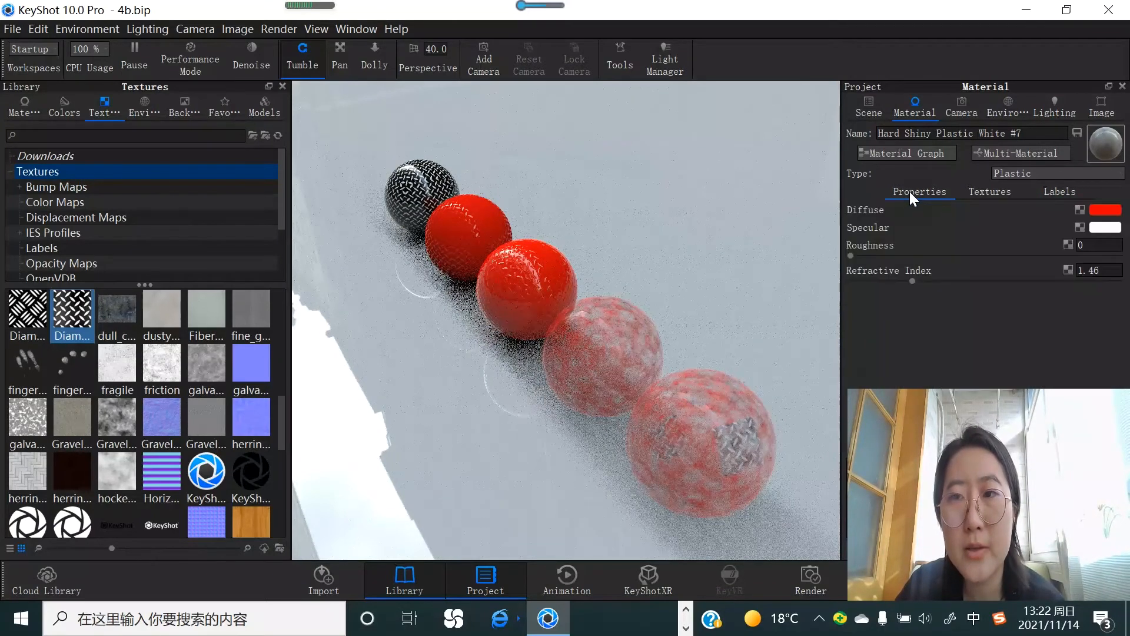
click(1105, 210)
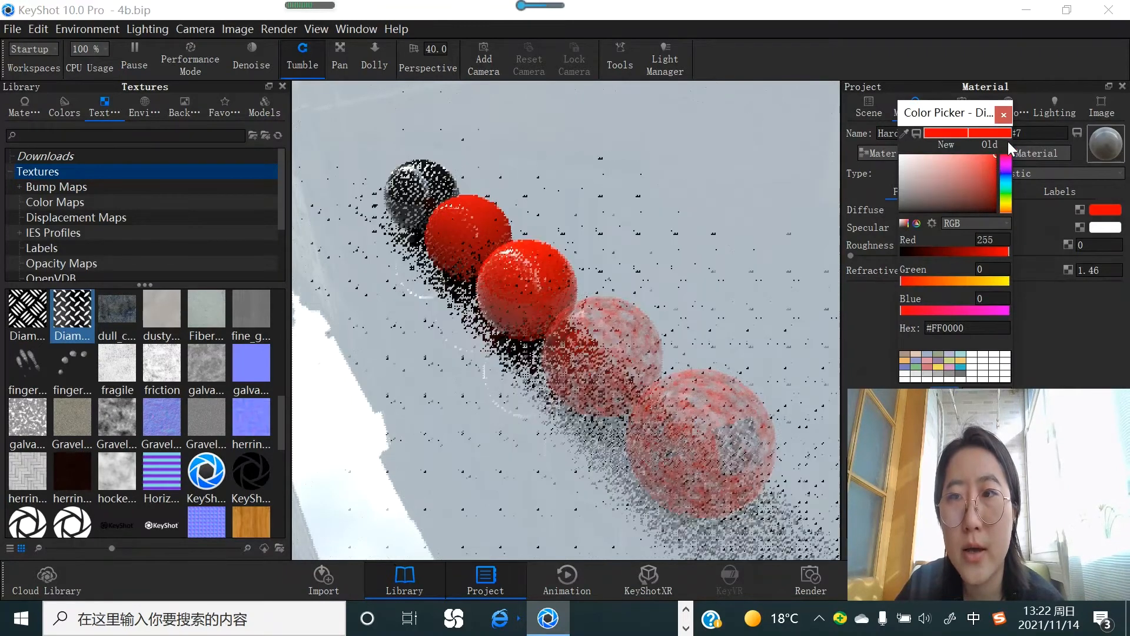
click(944, 396)
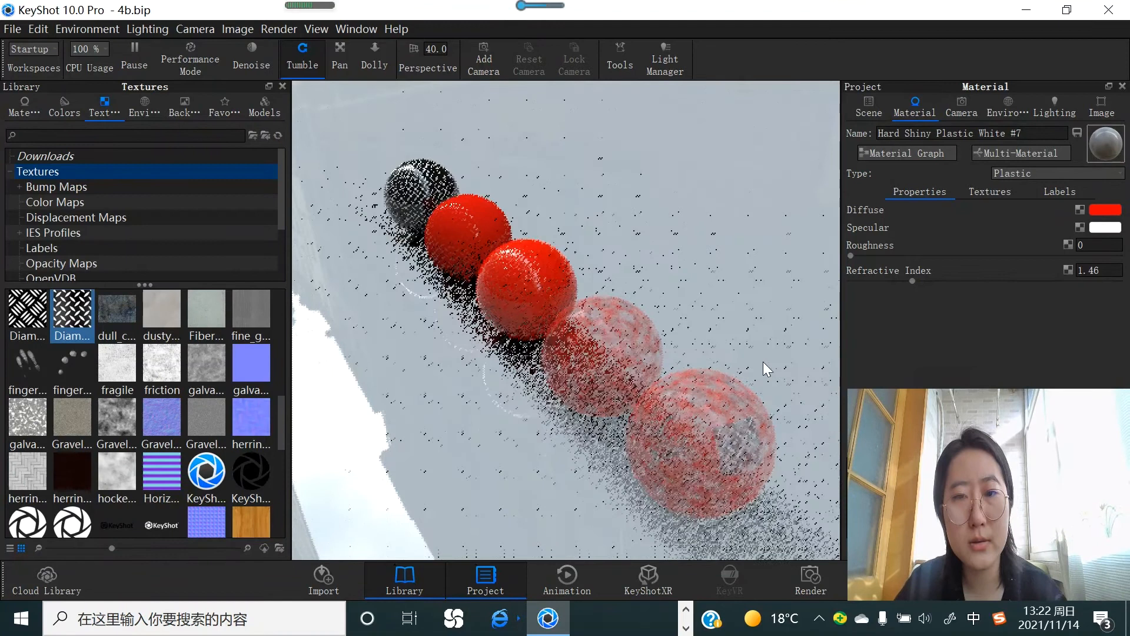
Unlink the material of the duplicated sphere at the near end of the row
right_click(696, 402)
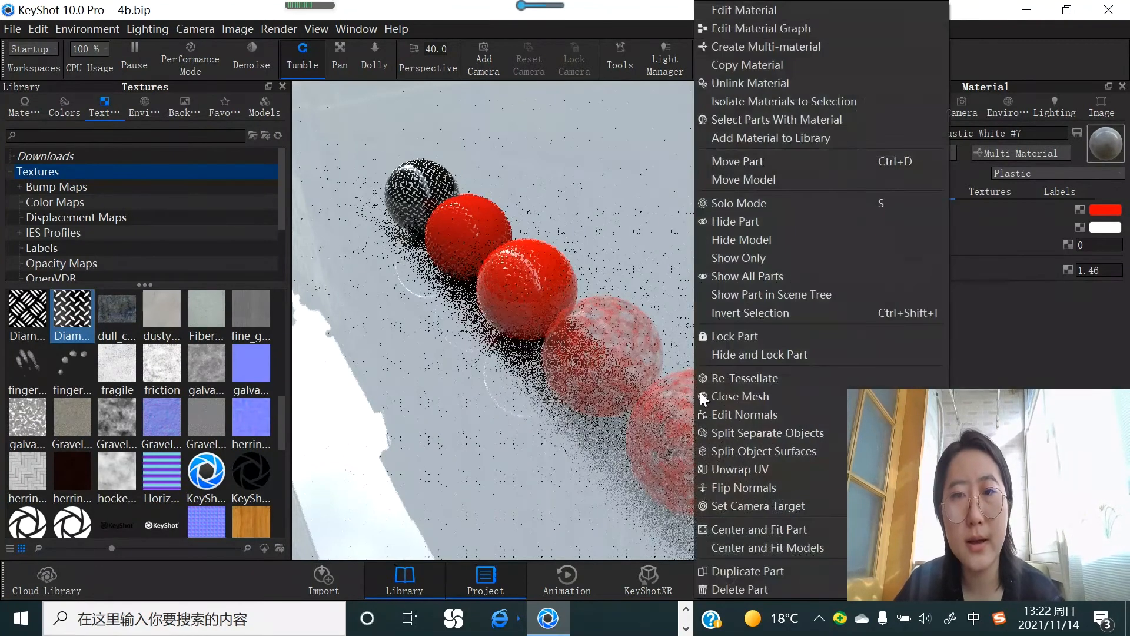
click(722, 89)
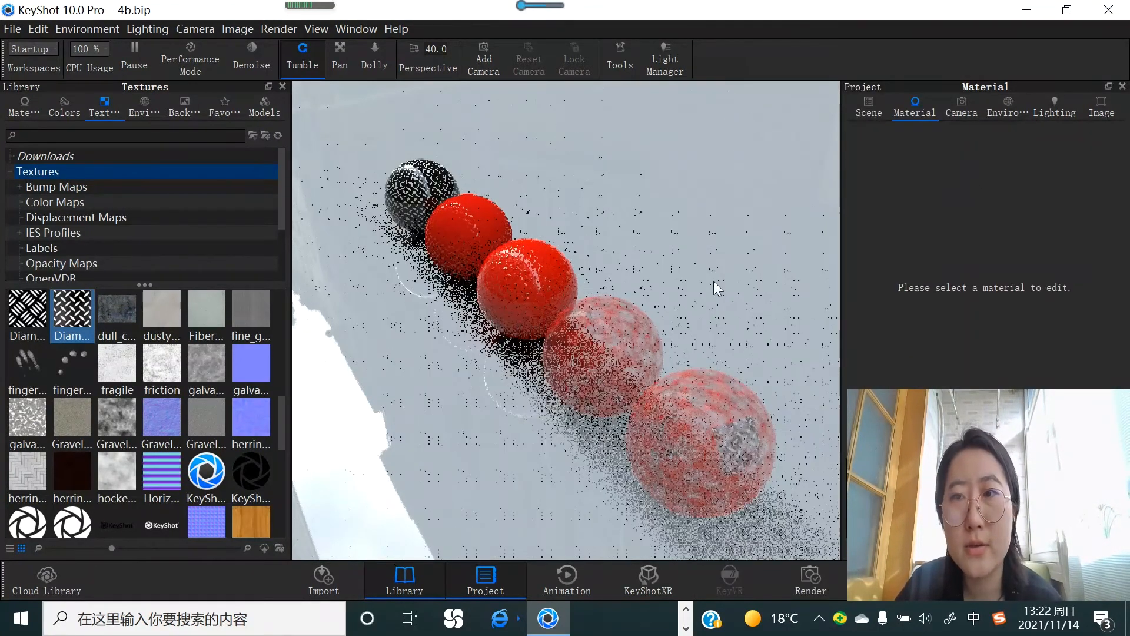
right_click(726, 376)
click(771, 49)
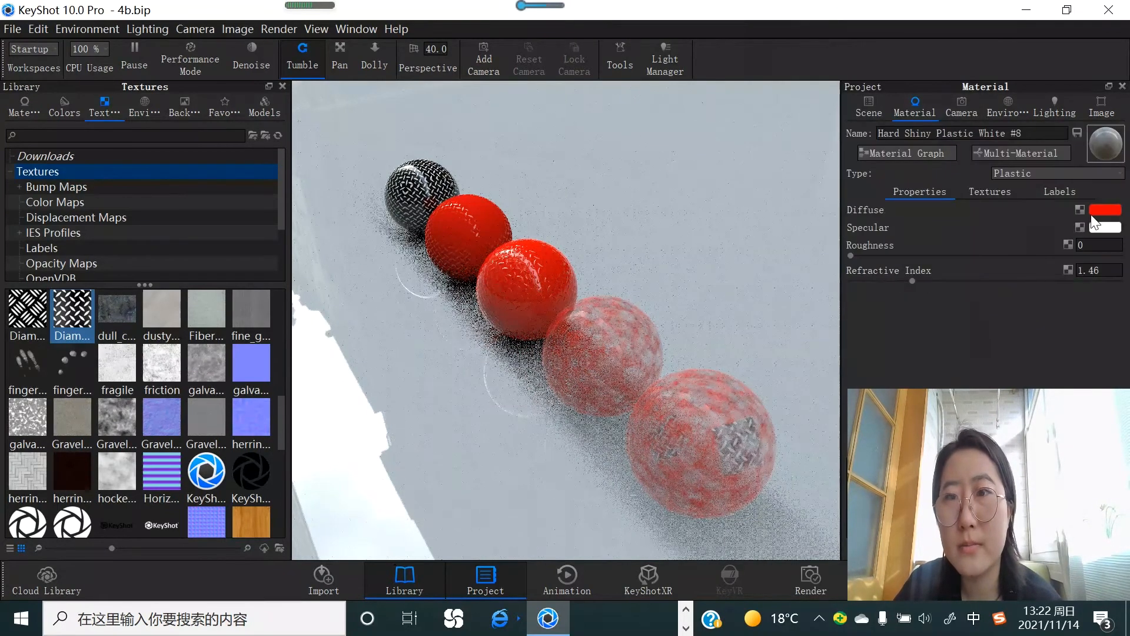
click(1105, 210)
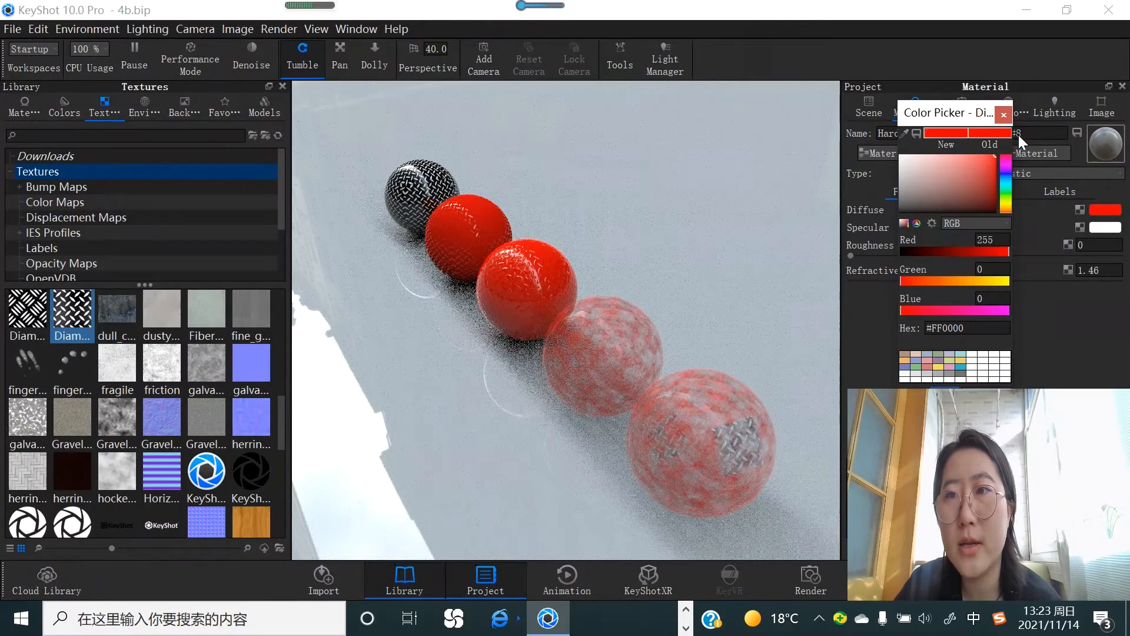
click(947, 391)
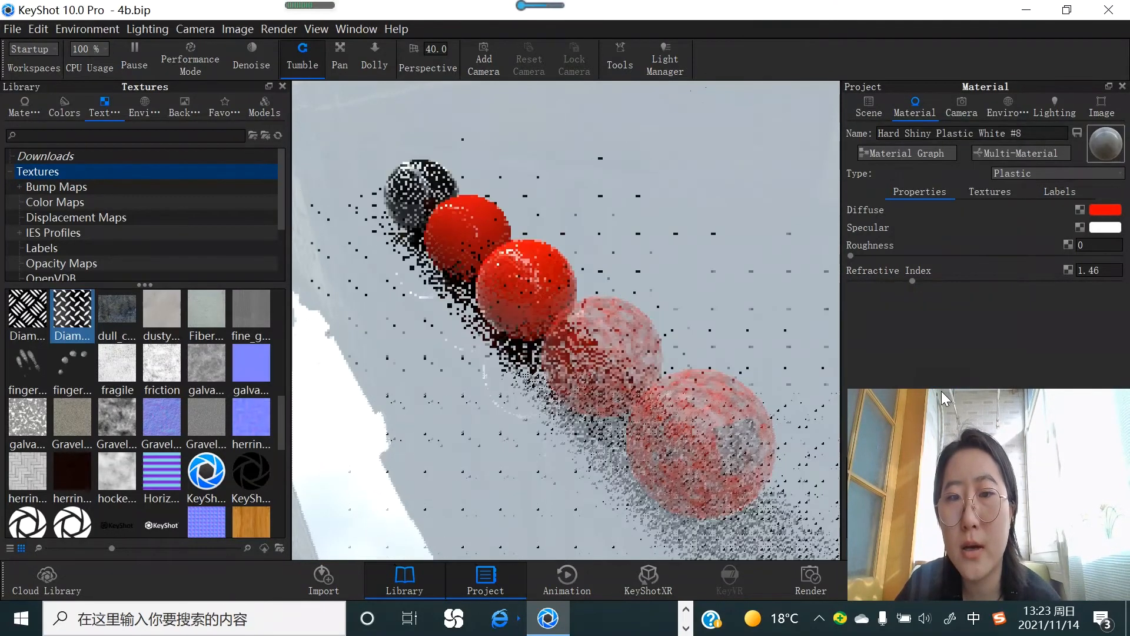
Replace the nearest sphere's material with Hard Shiny Plastic Red without linking it to the same-named material already in use
click(24, 108)
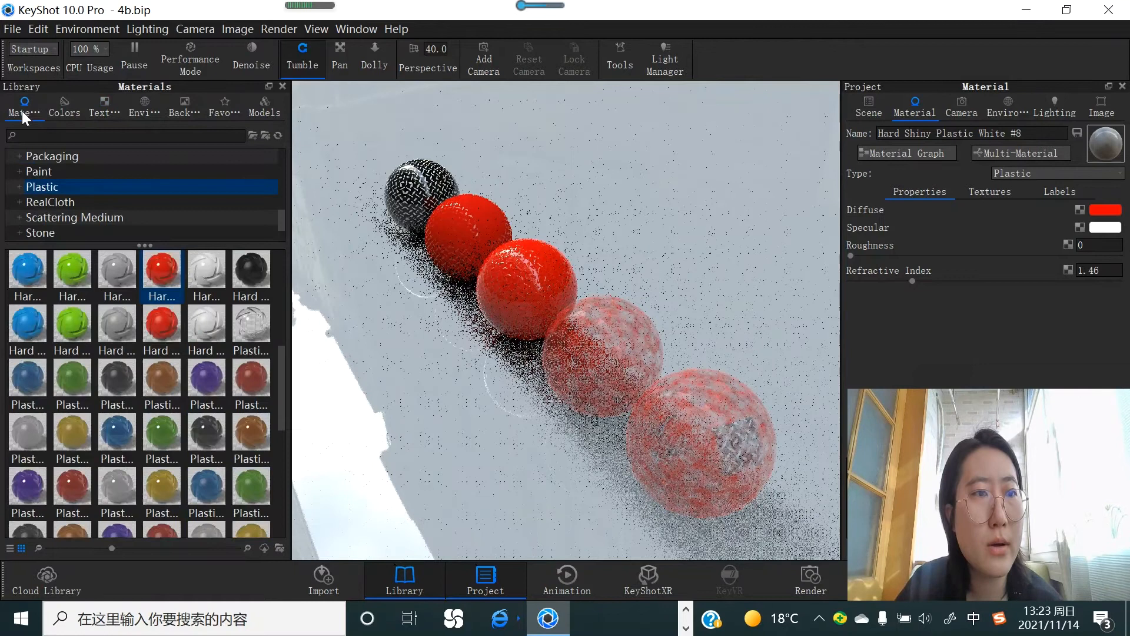
drag(159, 268, 683, 457)
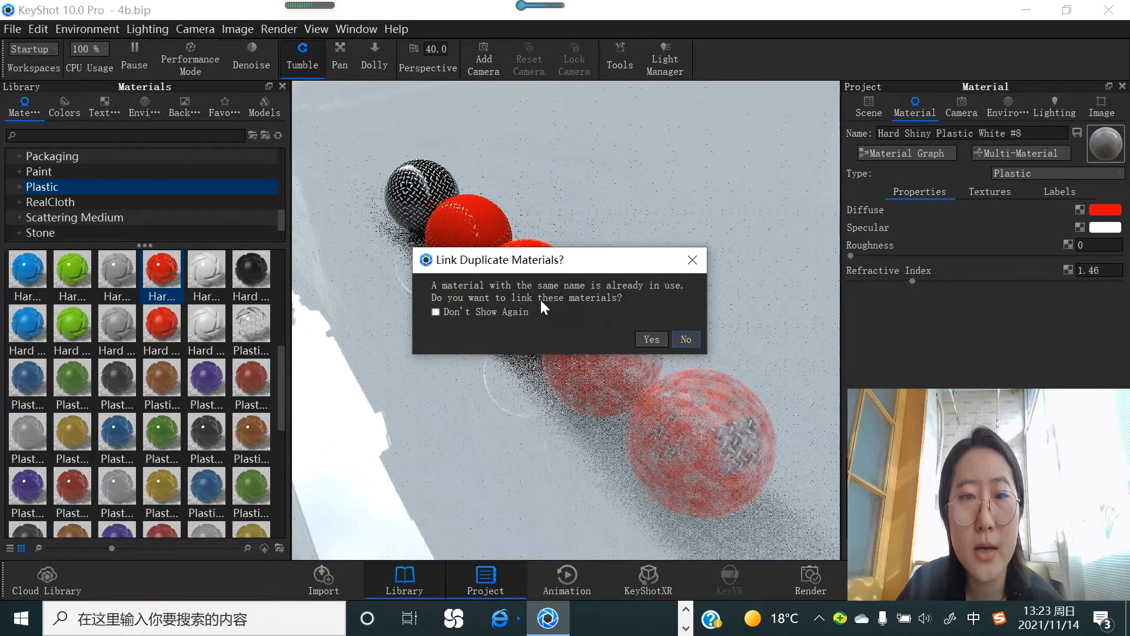
click(685, 341)
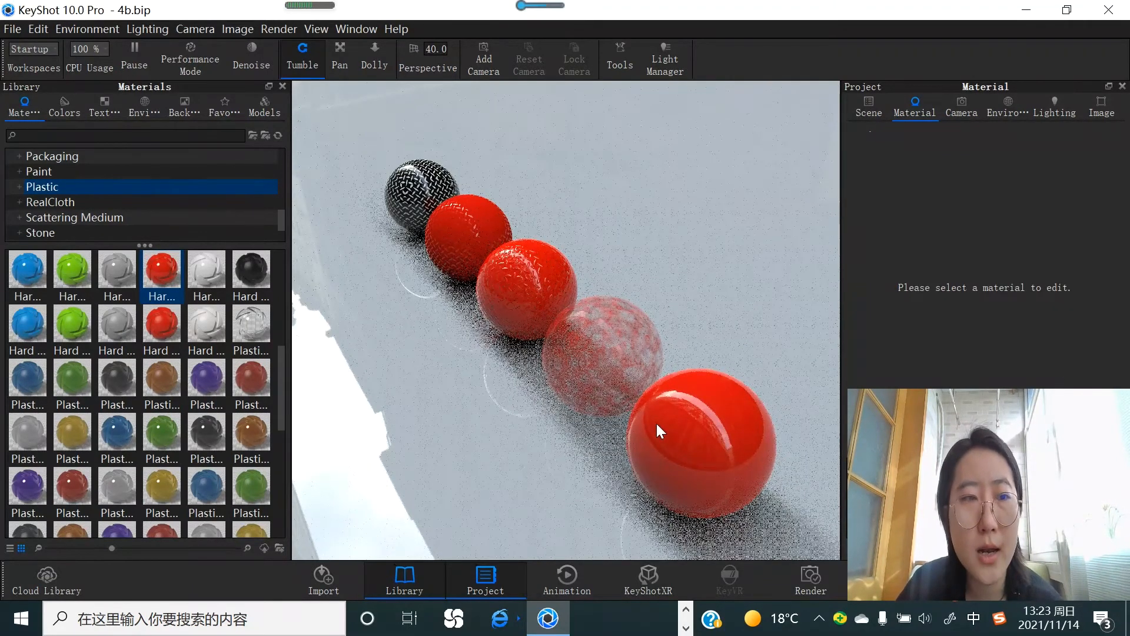
Apply the DiamondPlate02_bump texture to the nearest red sphere as a Label
click(99, 112)
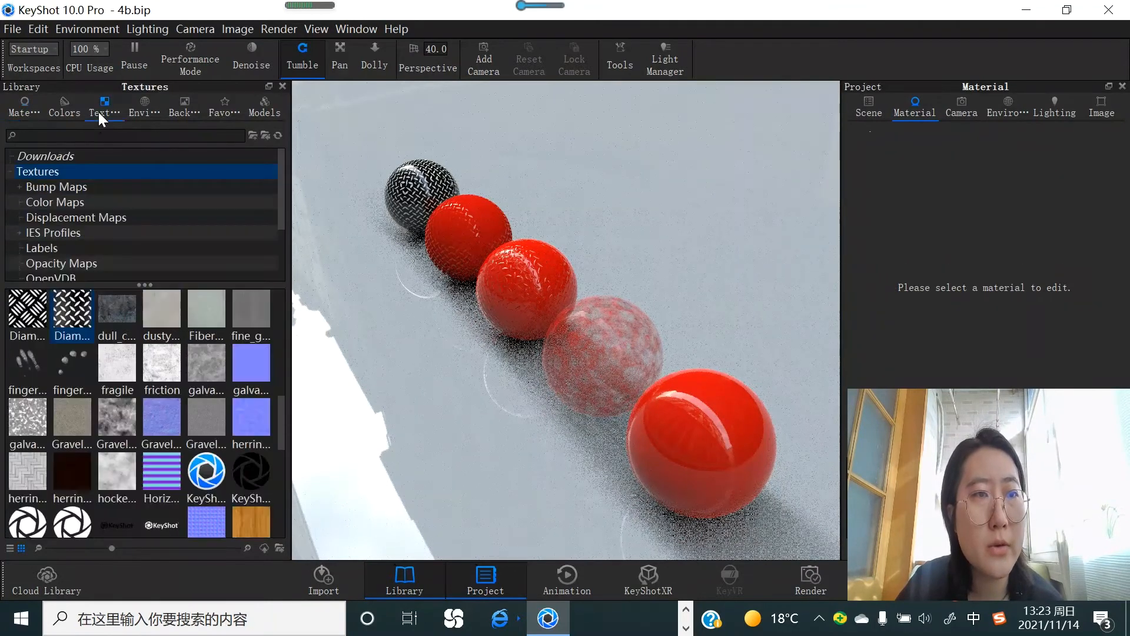
drag(68, 309, 701, 444)
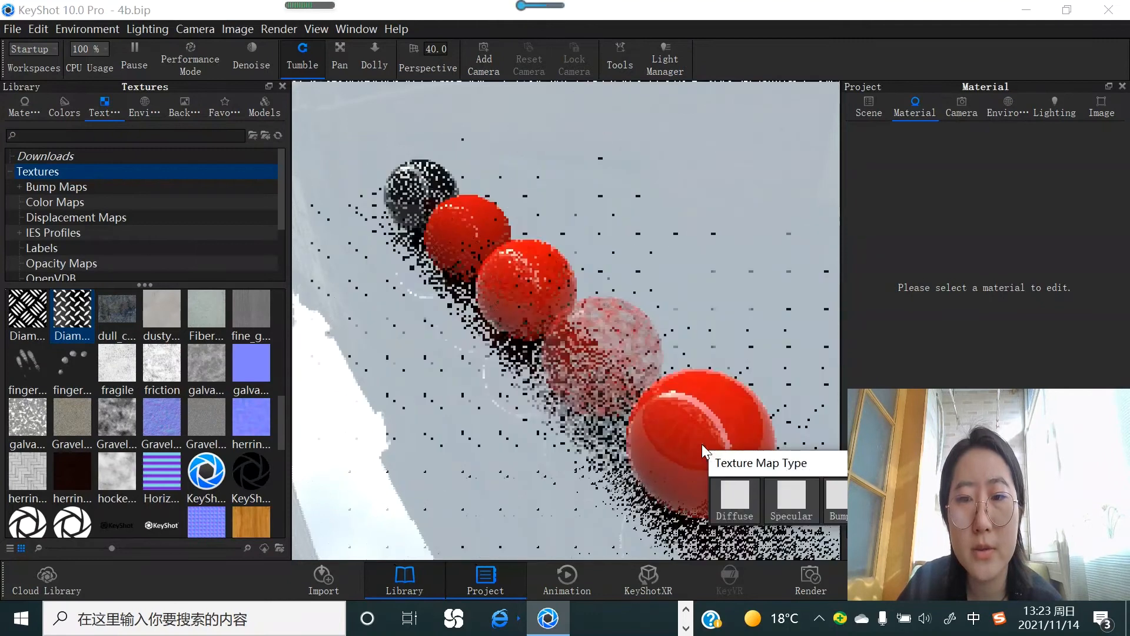
click(944, 498)
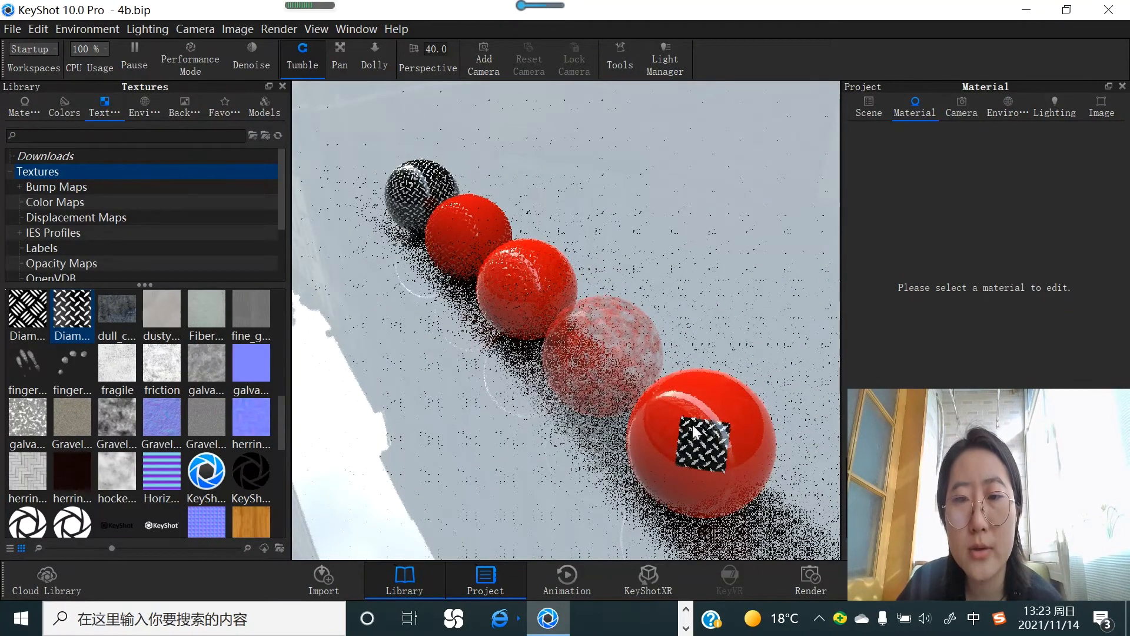
Resize the diamond-plate label on the nearest sphere to about 73.3 dpi, reposition it slightly higher and accept the placement
double_click(706, 445)
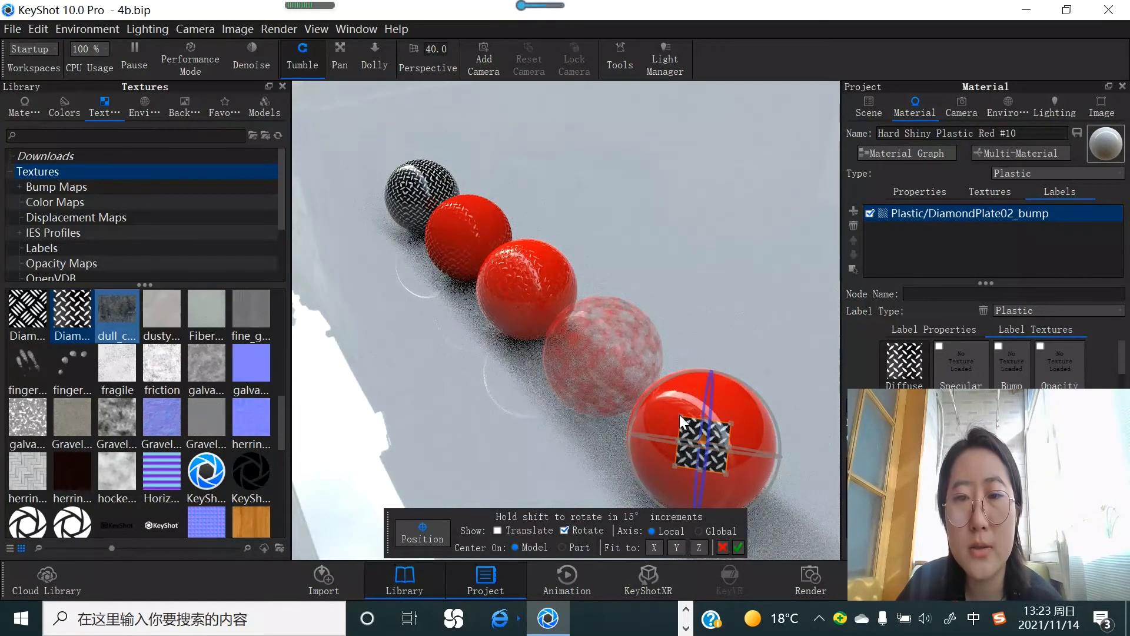
drag(671, 405, 669, 401)
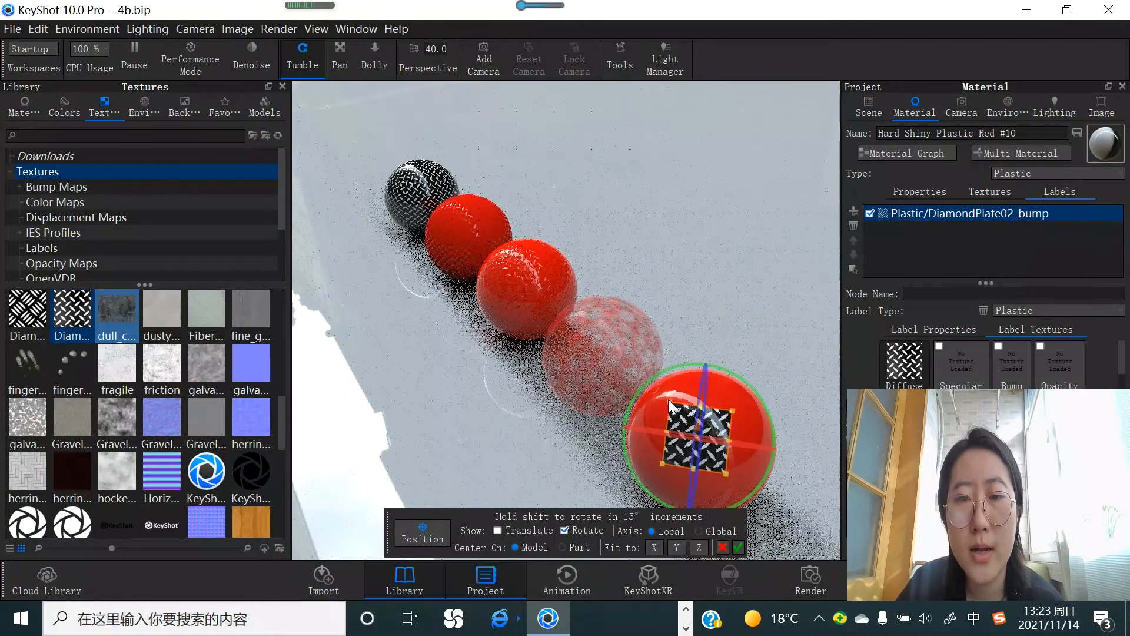
mouse_move(663, 462)
mouse_down()
mouse_move(645, 474)
mouse_move(683, 464)
mouse_up()
scroll(1006, 409, down, 3)
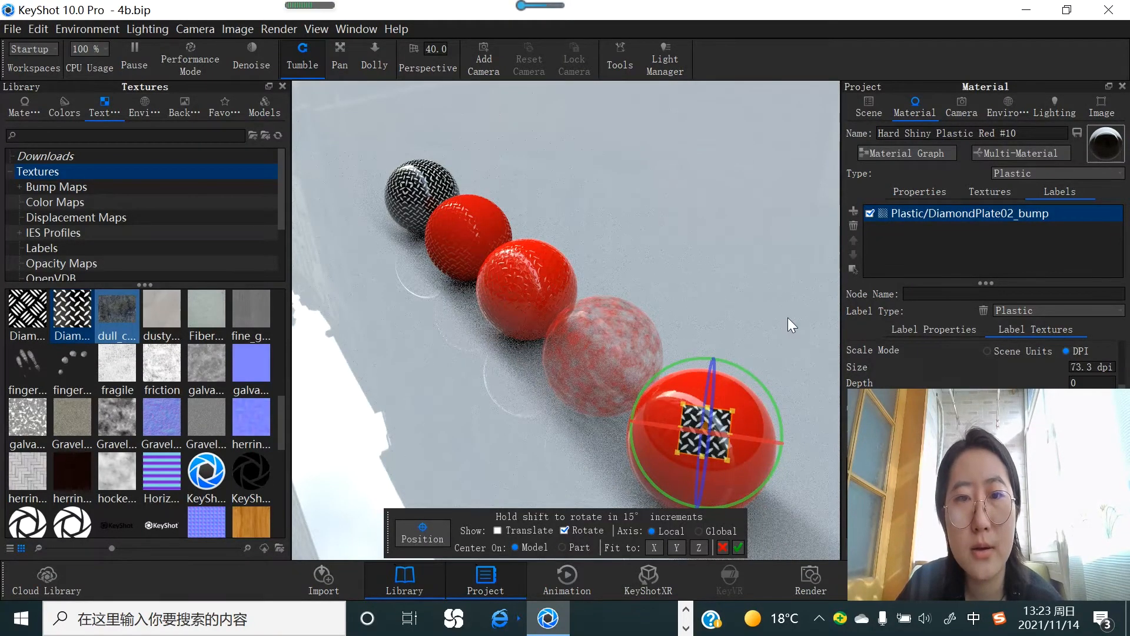
click(738, 548)
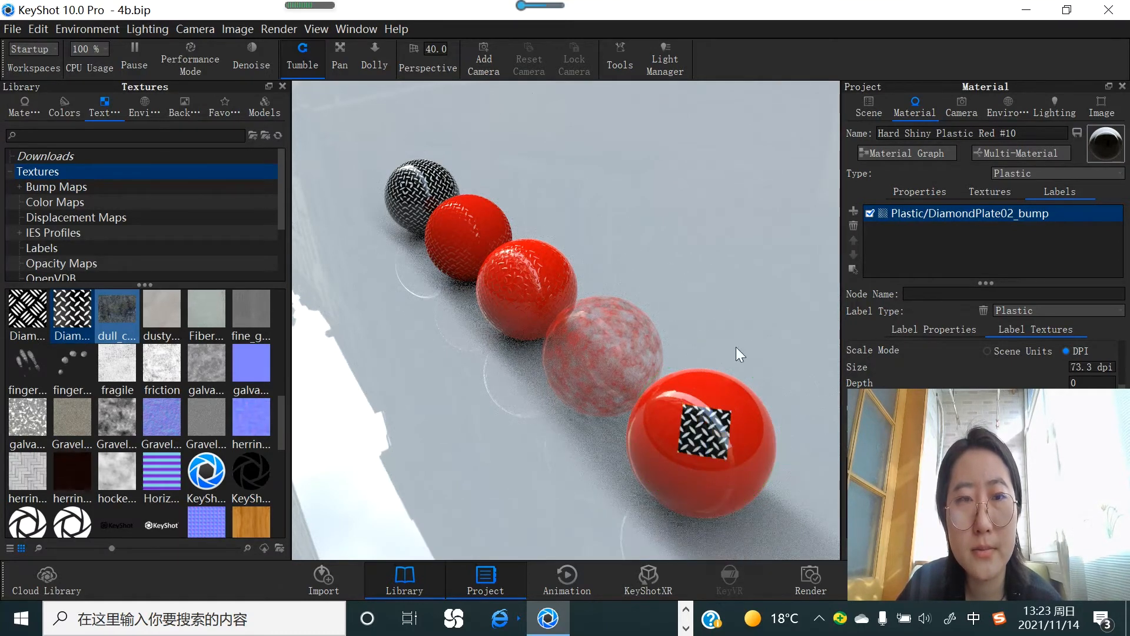
Switch the farthest sphere's Diffuse texture to Scene Units and enlarge it to about 1.474 wide and 1.48 high
right_click(427, 181)
click(461, 11)
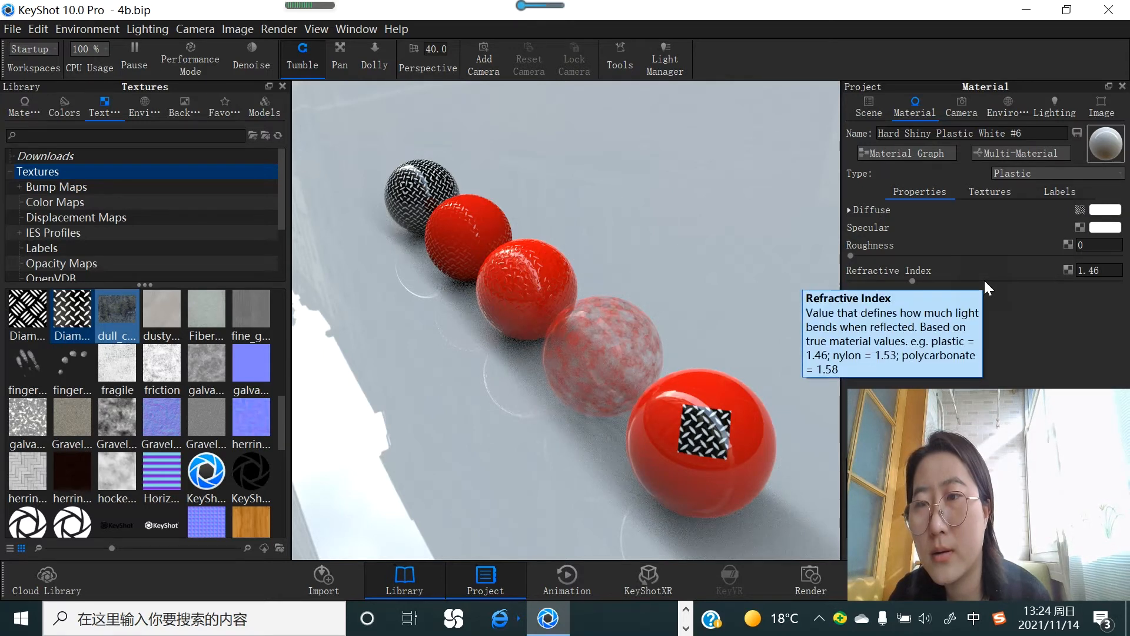
click(993, 191)
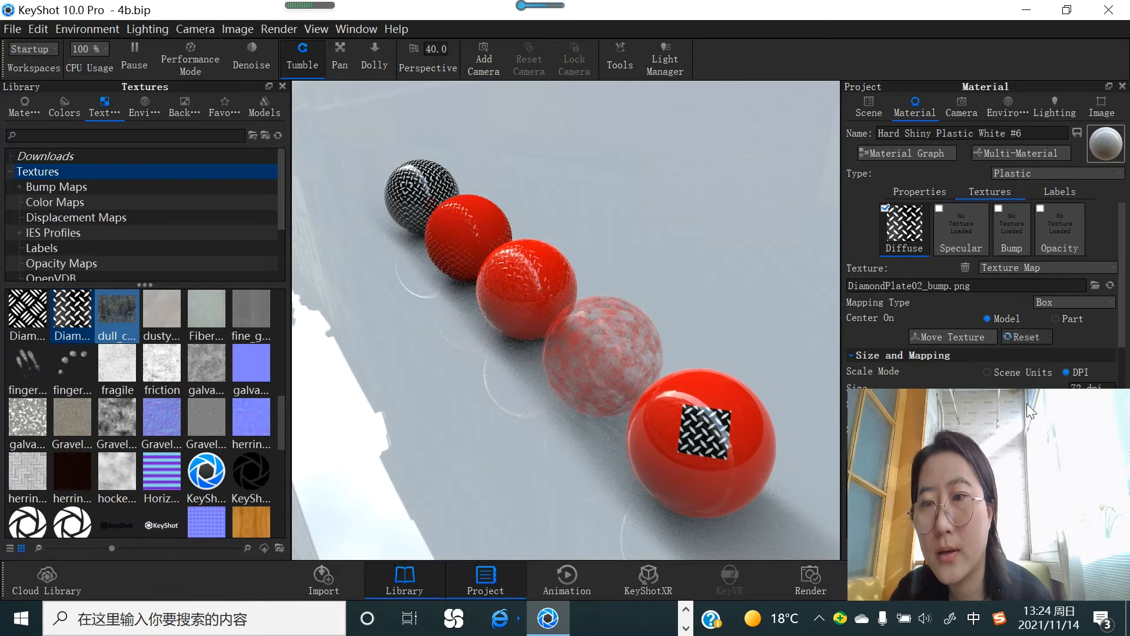
drag(466, 228, 824, 479)
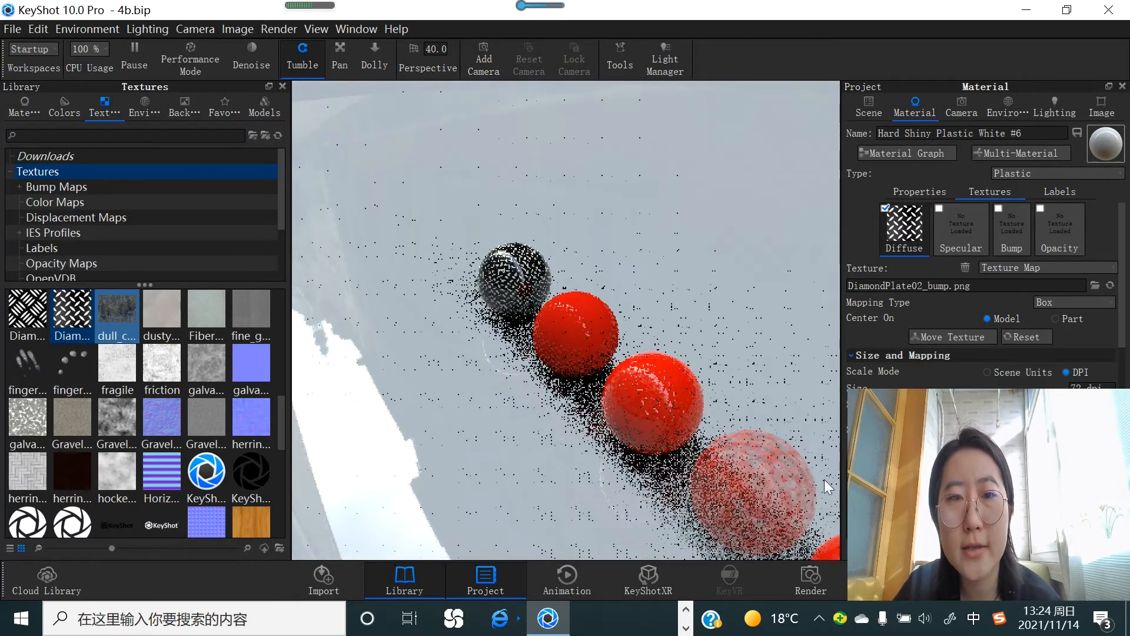
scroll(580, 298, up, 3)
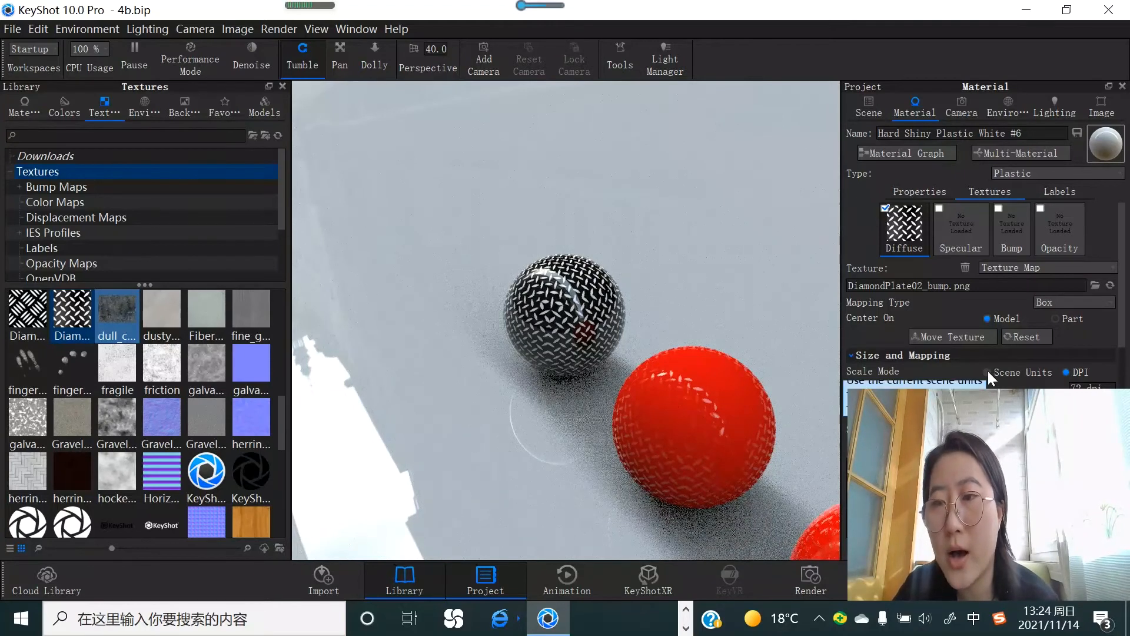
click(984, 372)
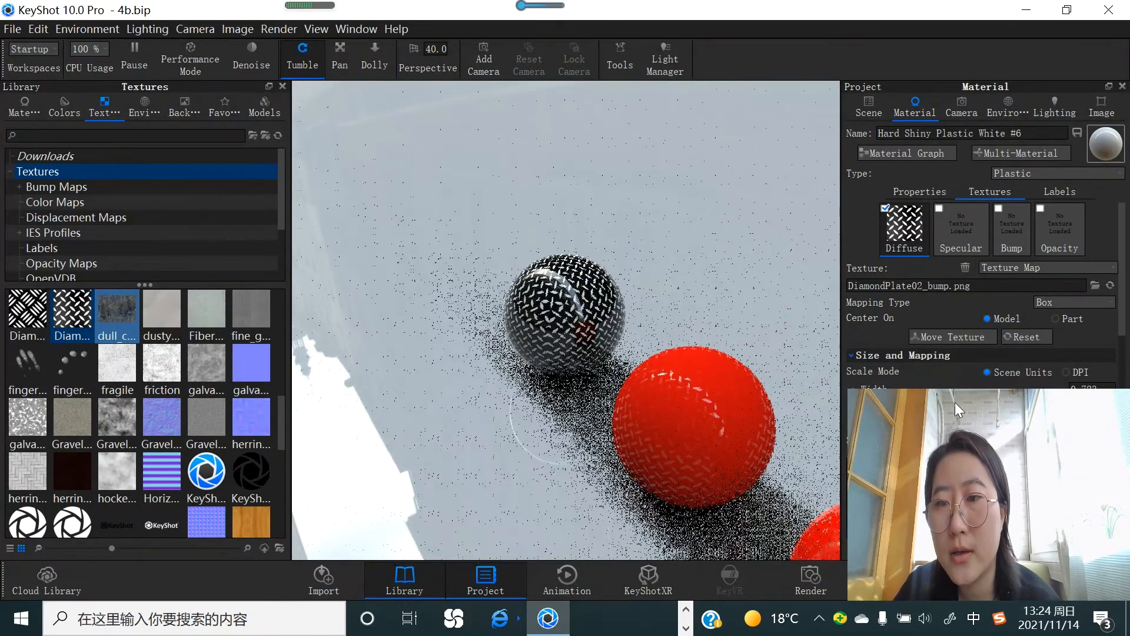
drag(954, 398, 1020, 405)
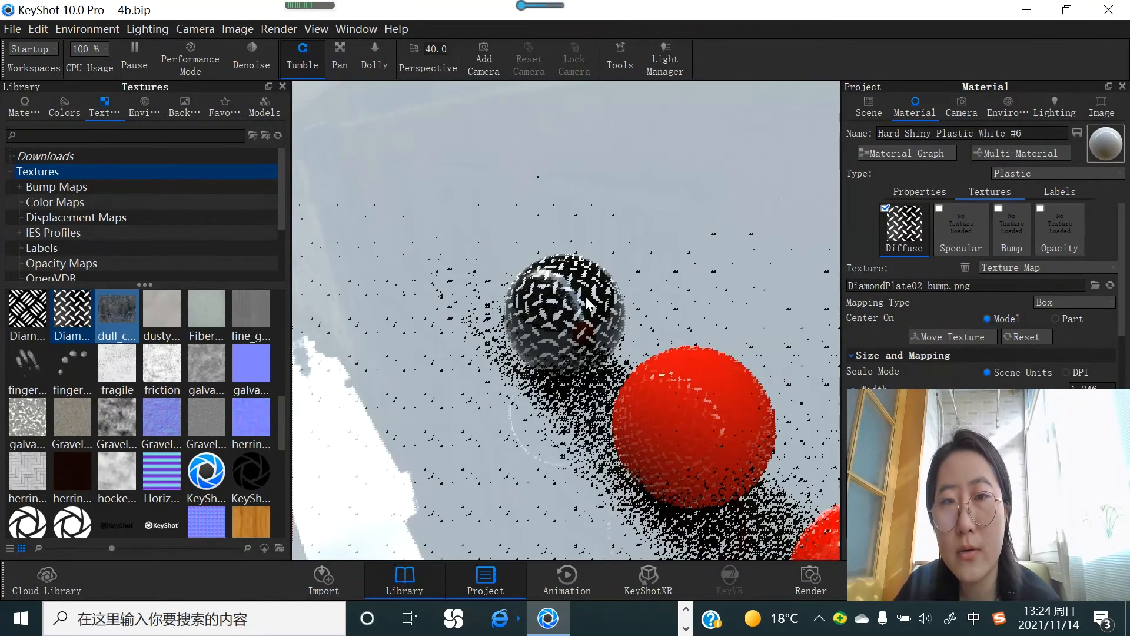
click(849, 396)
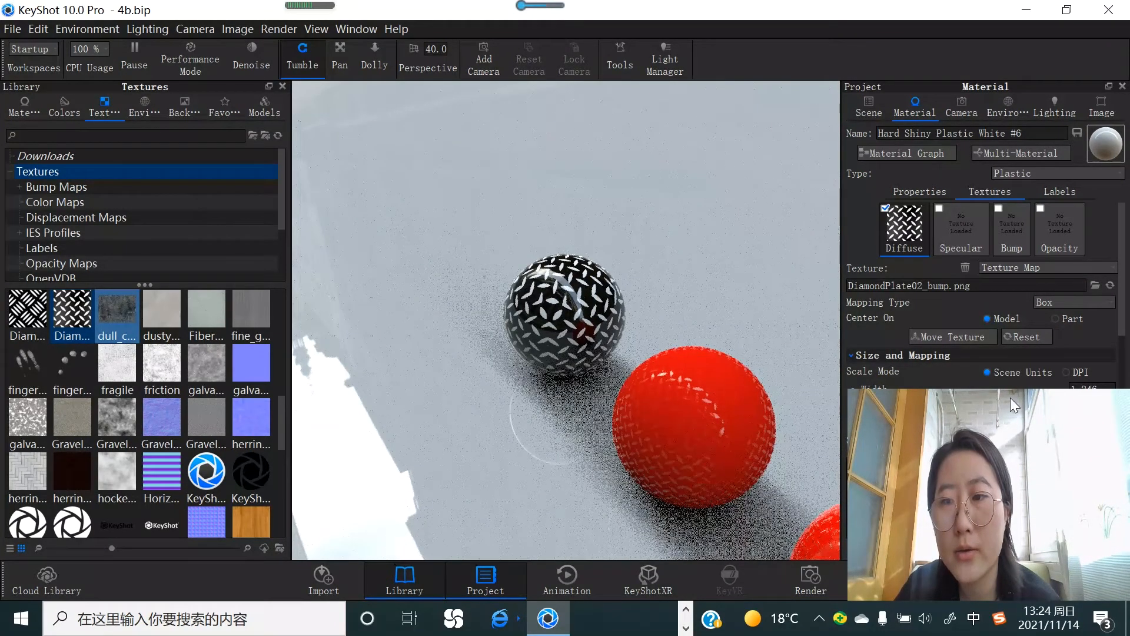
drag(1007, 400, 1047, 396)
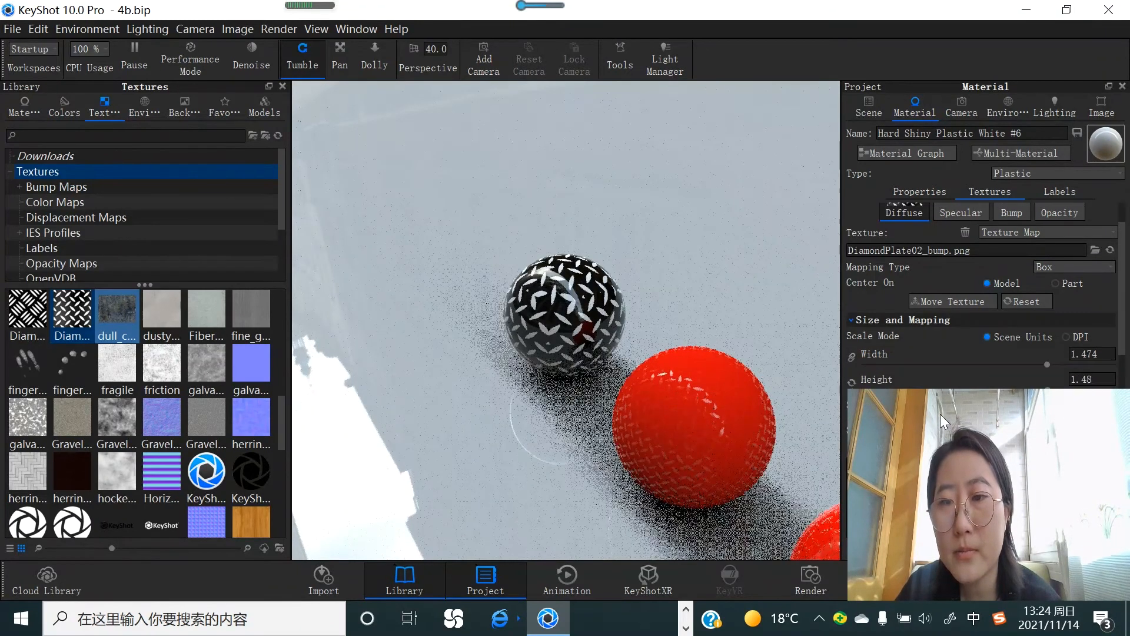
Offset the farthest sphere's Diffuse texture to Shift U 0.0324 and Shift V -0.032, and rotate its Angle UV to 60.84°
scroll(941, 414, down, 2)
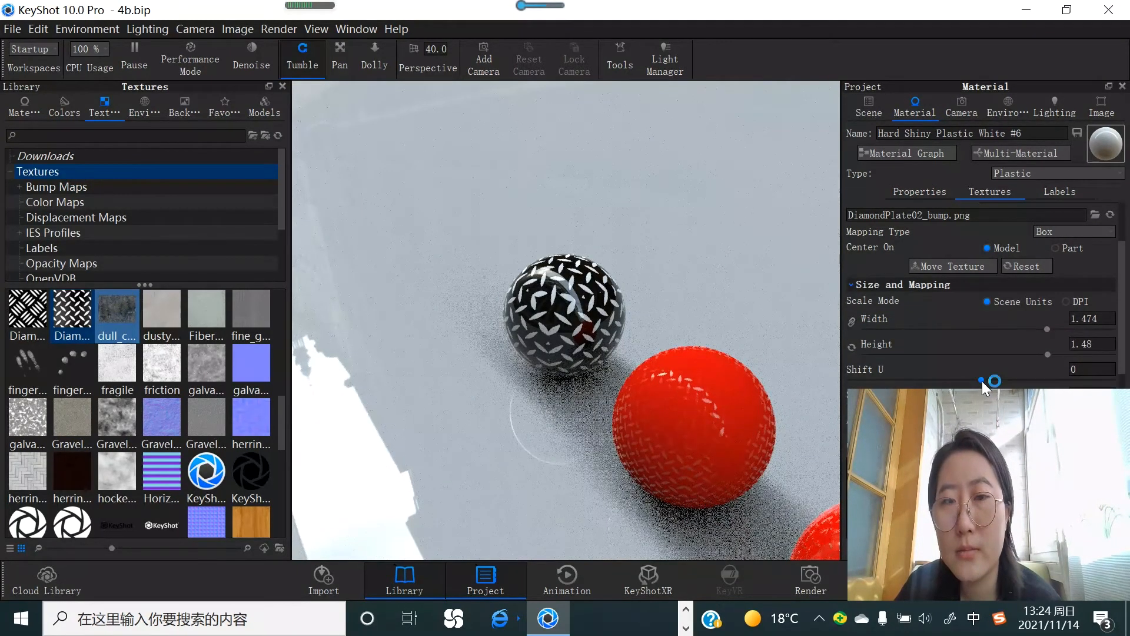
drag(981, 380, 1024, 381)
drag(955, 406, 940, 407)
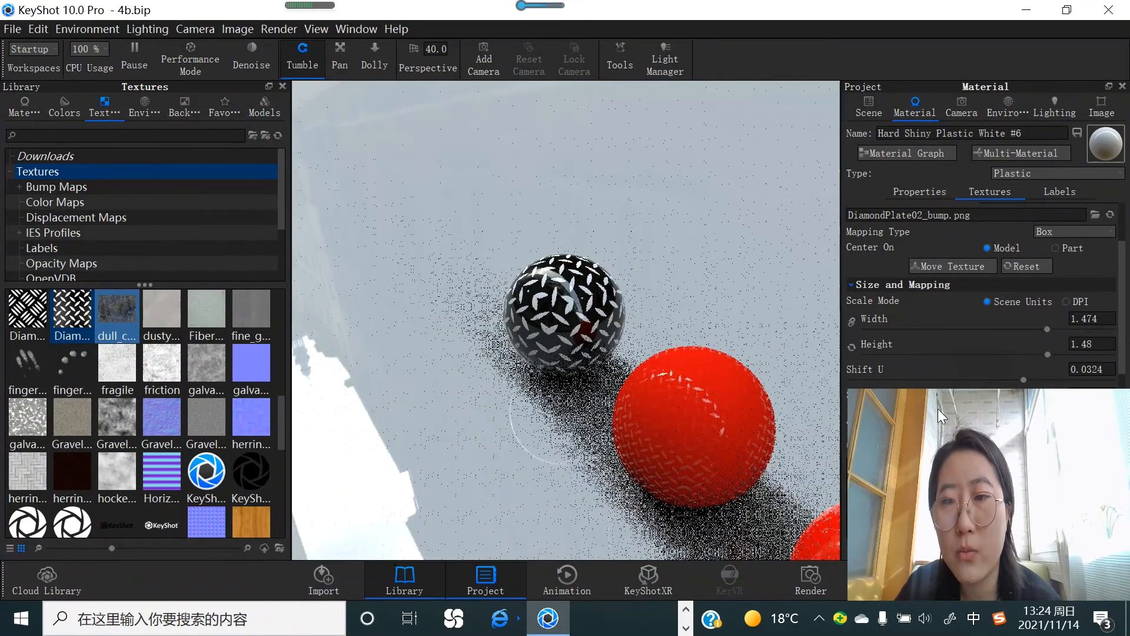
scroll(963, 384, down, 2)
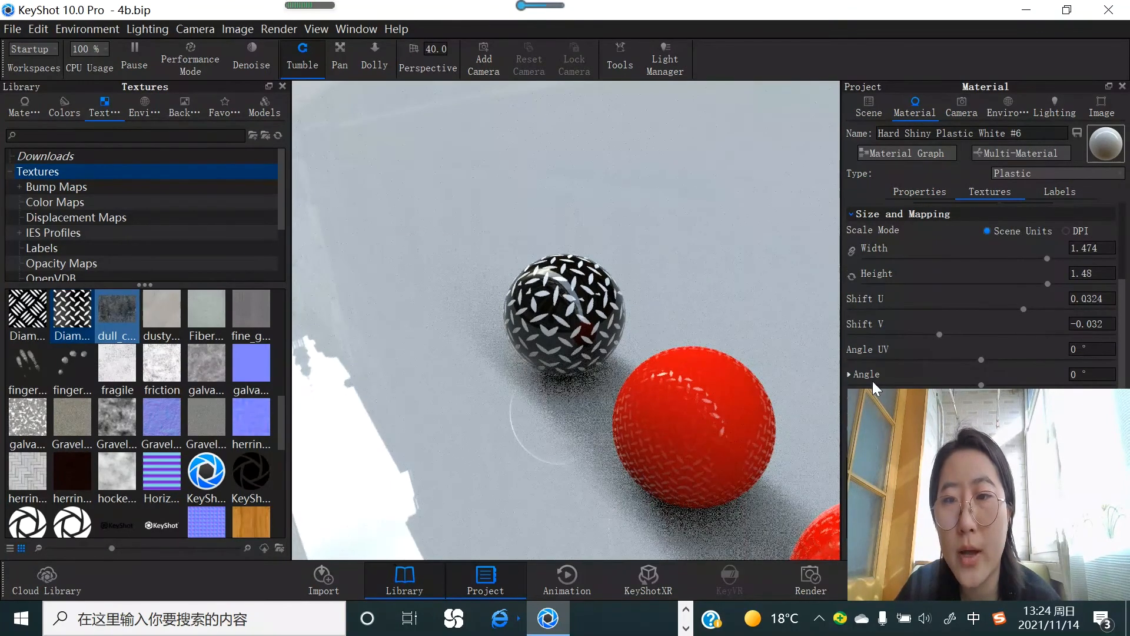
drag(981, 359, 1025, 359)
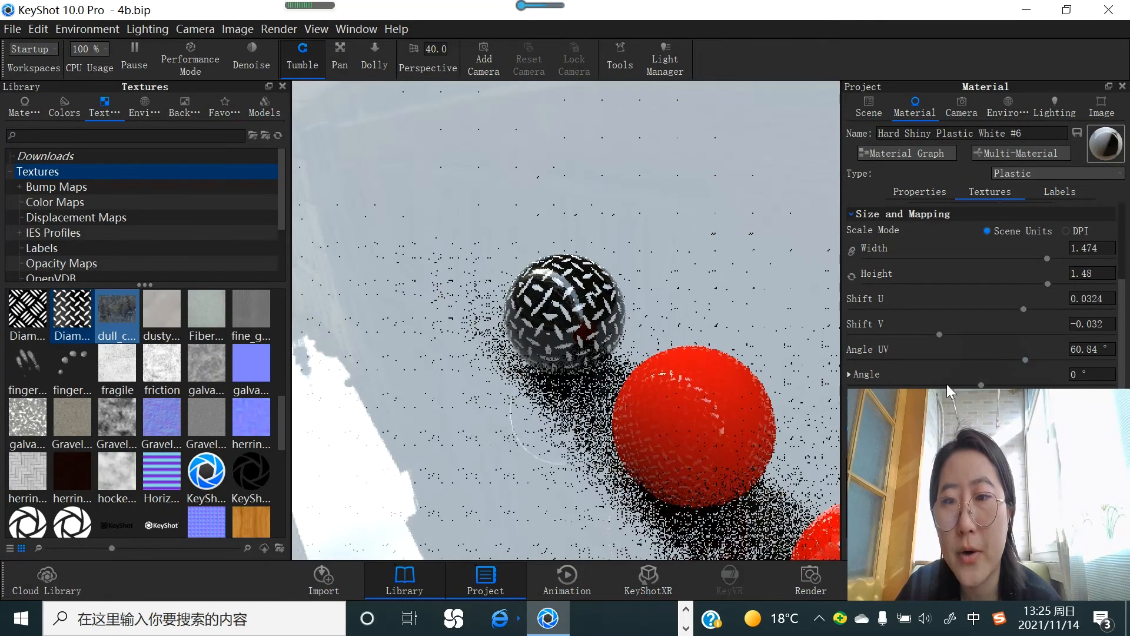
Flip the farthest sphere's Diffuse texture both horizontally and vertically
scroll(951, 377, down, 2)
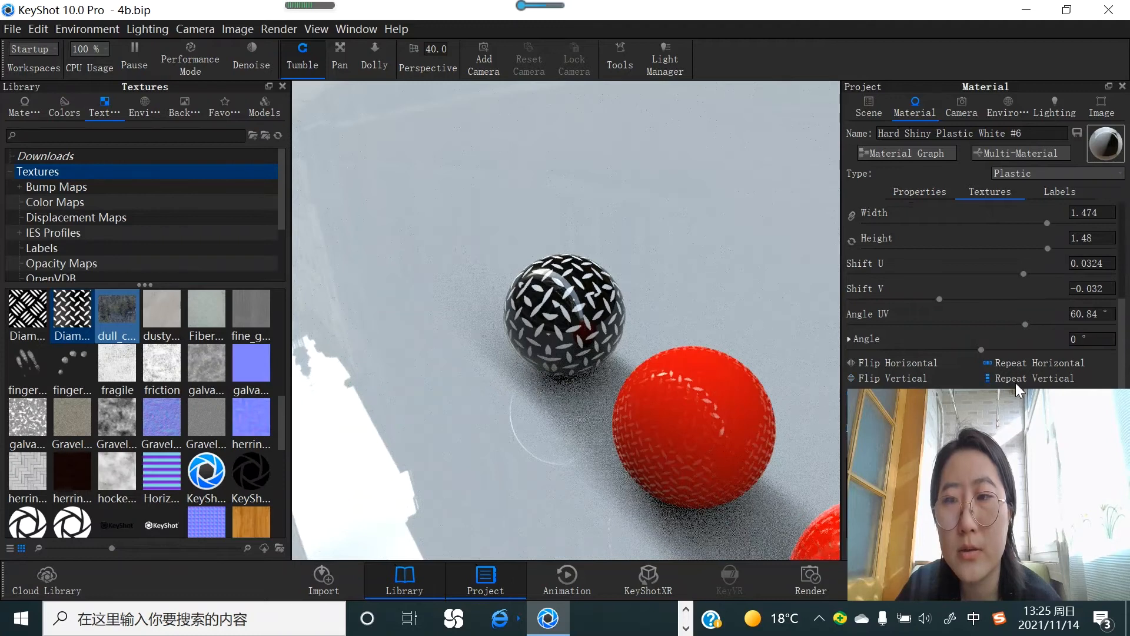
click(870, 365)
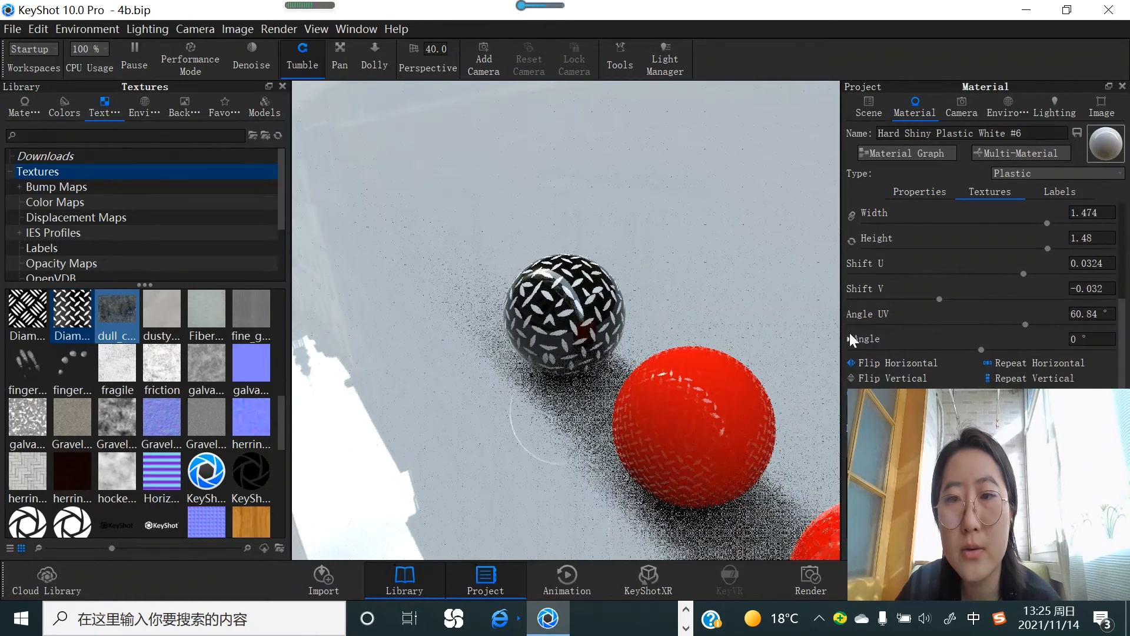
click(874, 383)
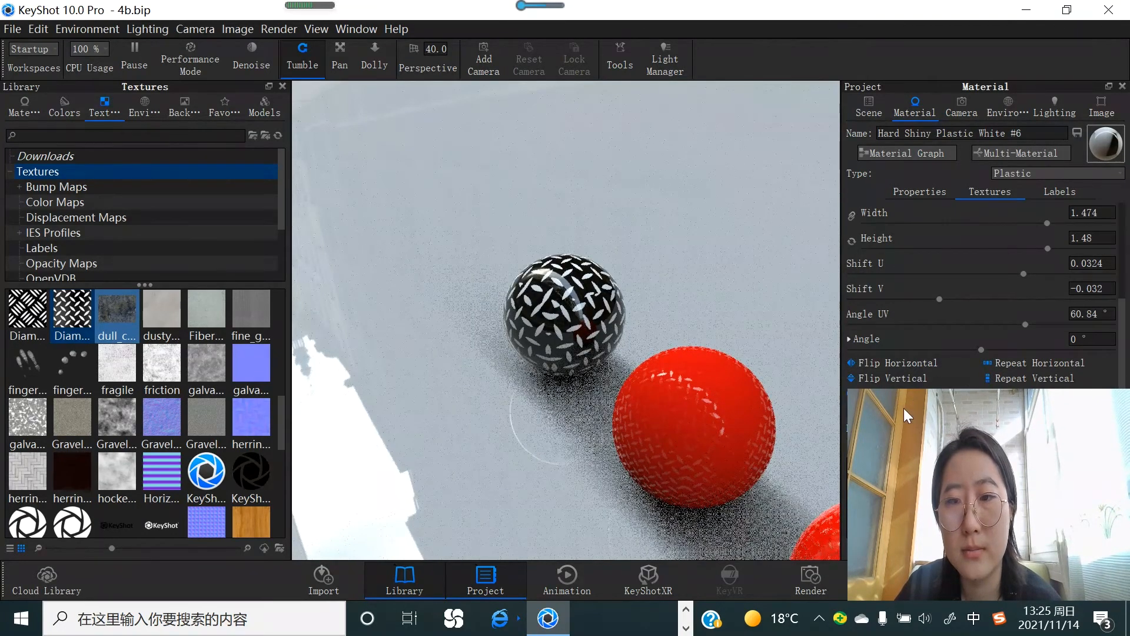
Adjust the color settings of the farthest sphere's Diffuse texture and set its blend color to red, #FF0000
scroll(895, 401, down, 2)
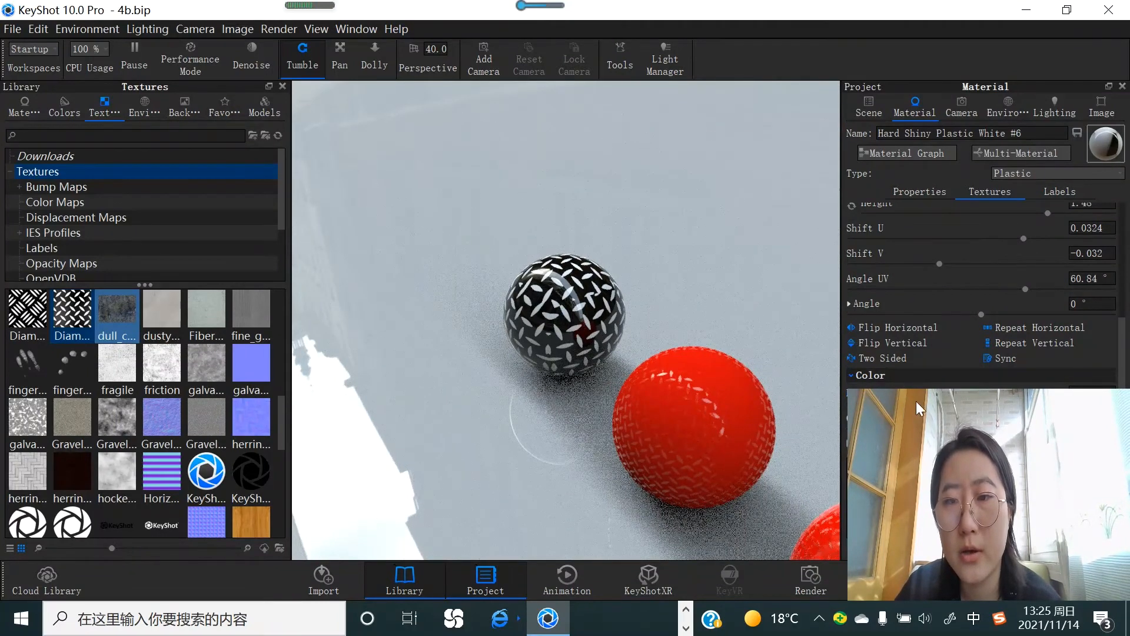
click(972, 404)
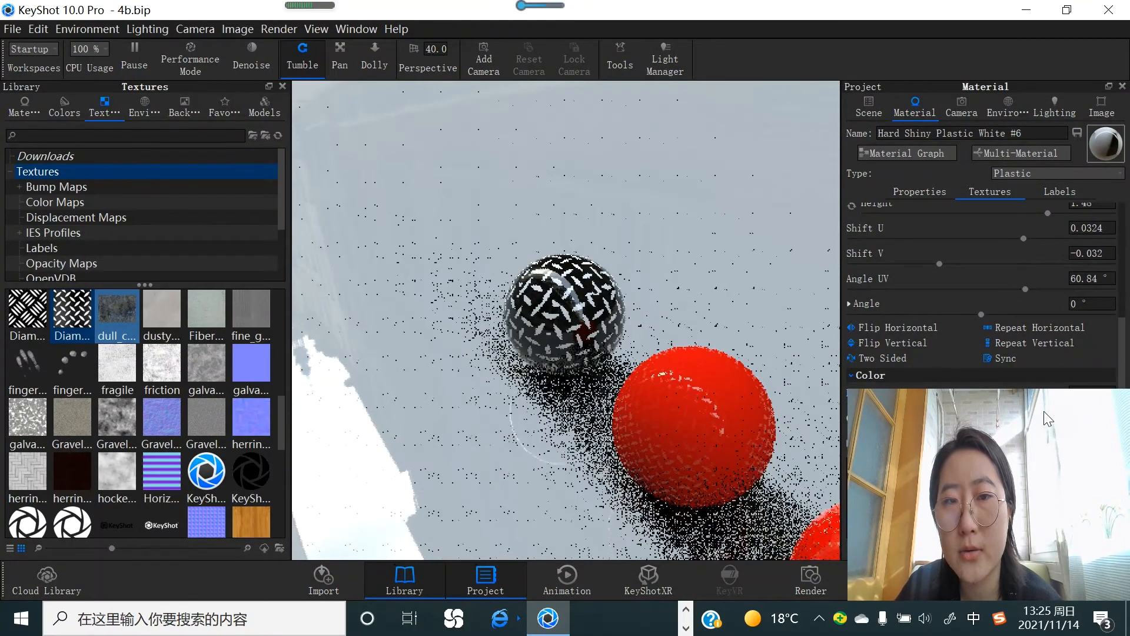
click(1084, 405)
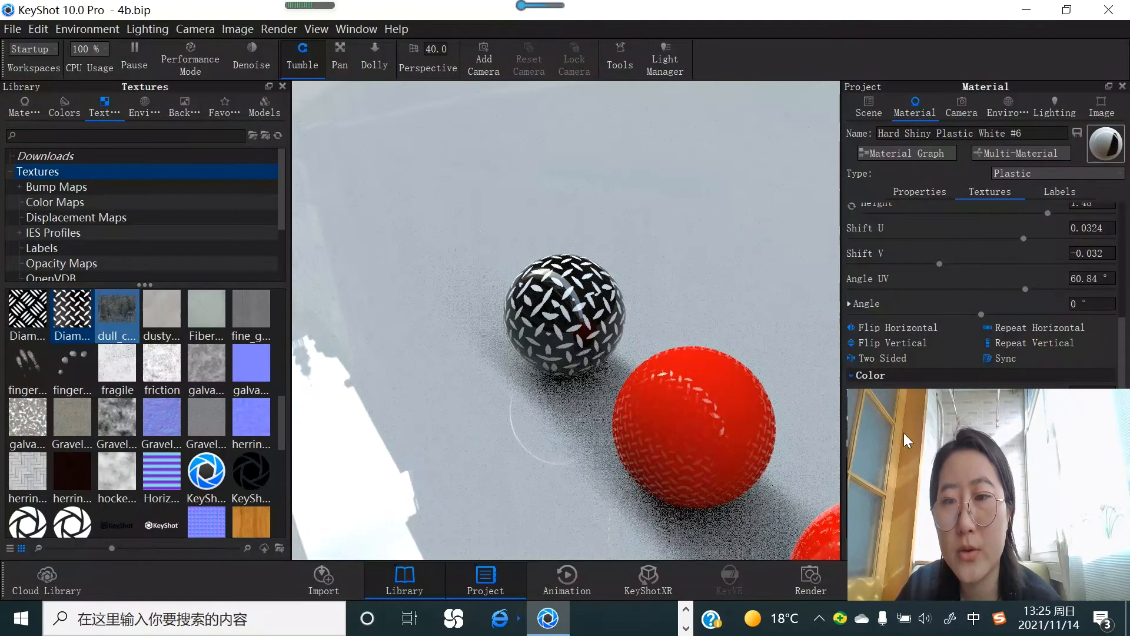
click(1022, 433)
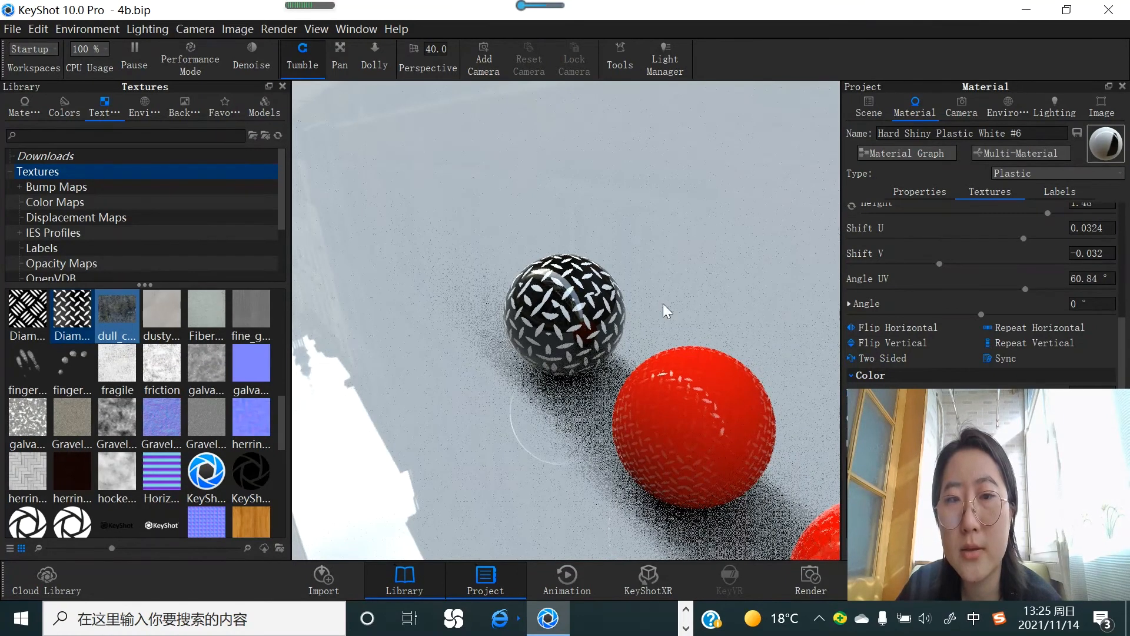
click(1081, 431)
click(982, 164)
click(994, 156)
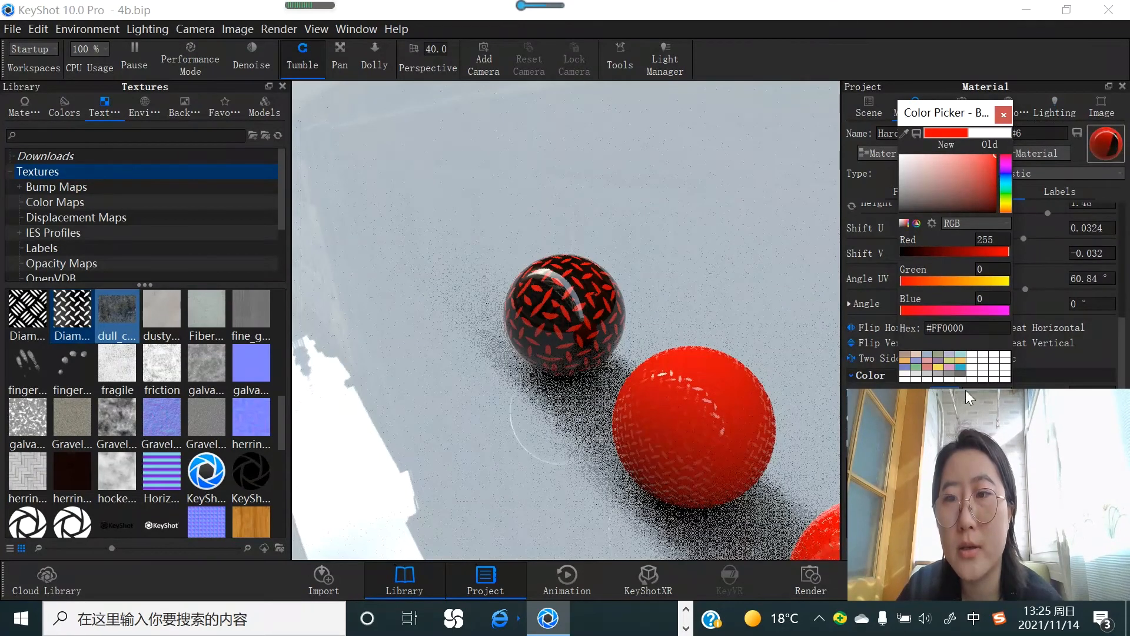
click(1004, 115)
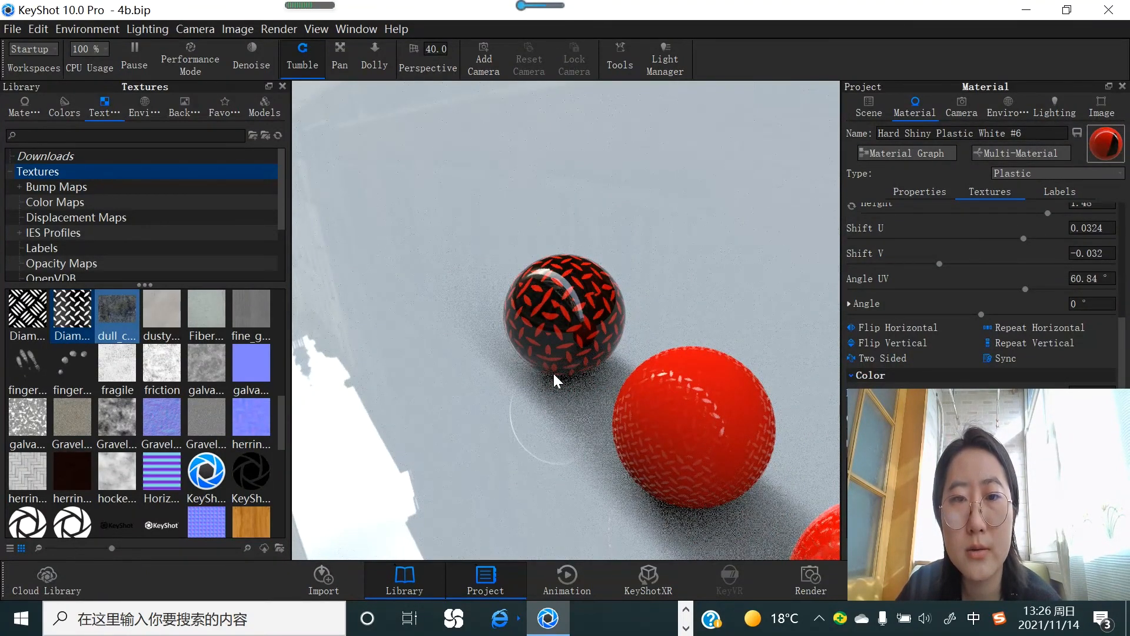
Bring the whole row of five textured spheres back into view for comparison
scroll(553, 373, down, 3)
scroll(604, 387, down, 2)
middle_drag(522, 337, 454, 293)
middle_drag(574, 348, 467, 204)
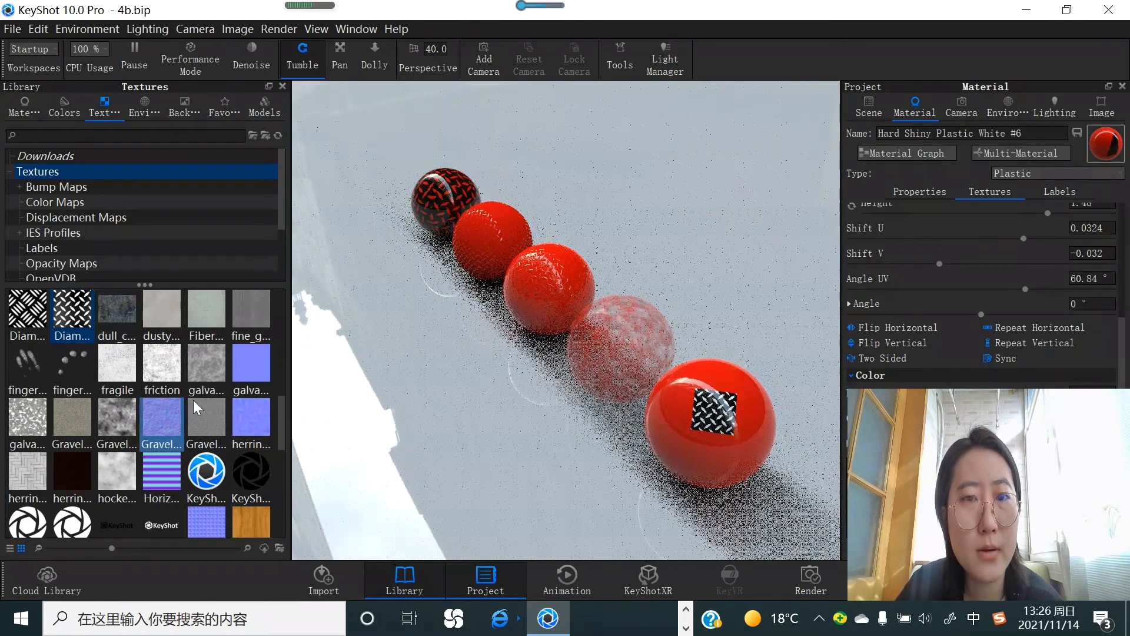
Apply the red plastic material from the Plastic library to the ground plane without linking it to the existing duplicate material
right_click(471, 342)
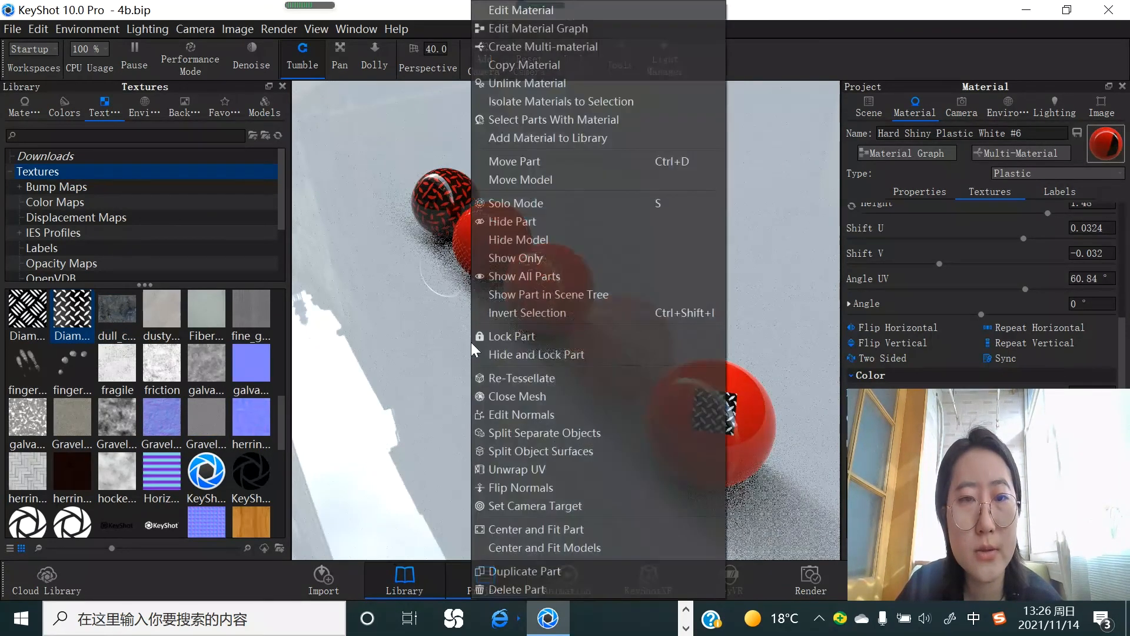
click(442, 333)
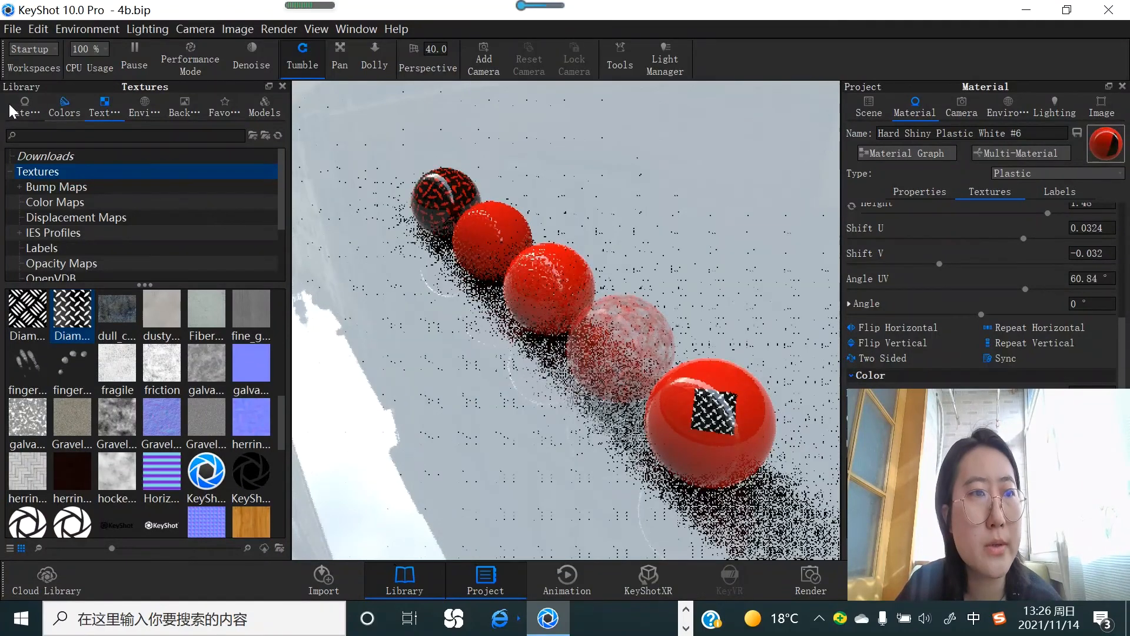
click(17, 107)
drag(151, 263, 438, 338)
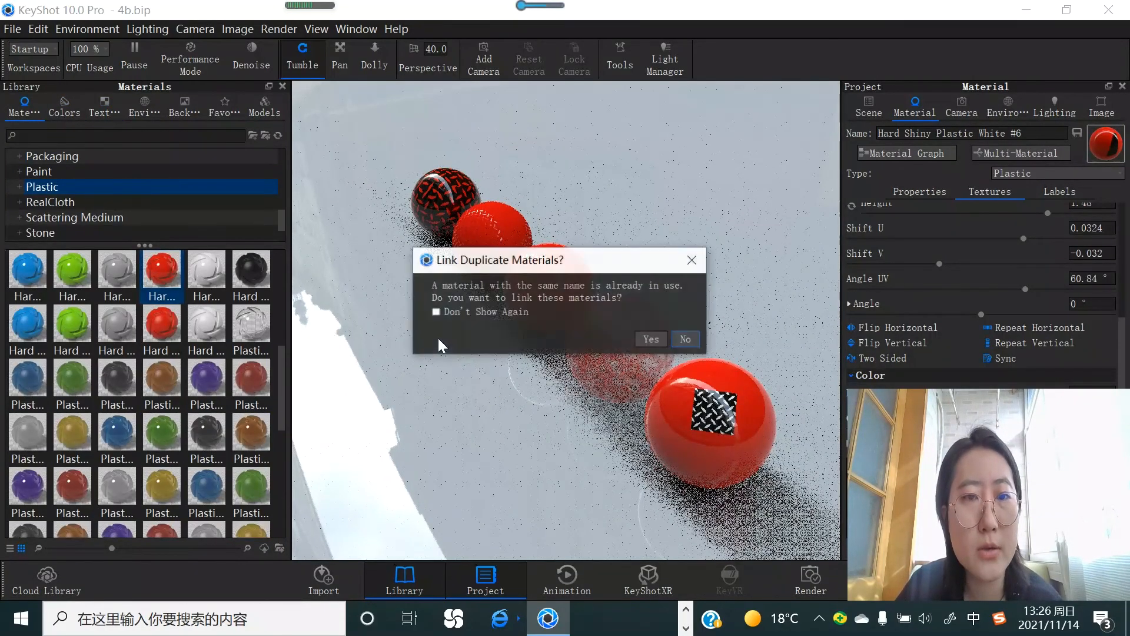
click(686, 339)
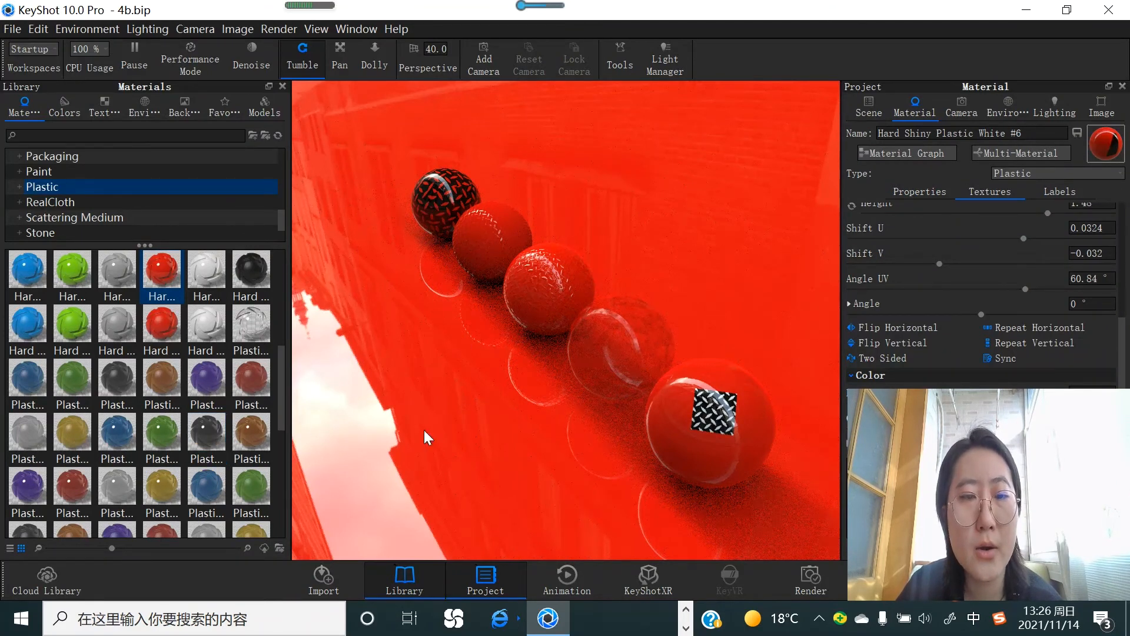
Set the environment's size to 300 and rotate it to 27°
click(994, 113)
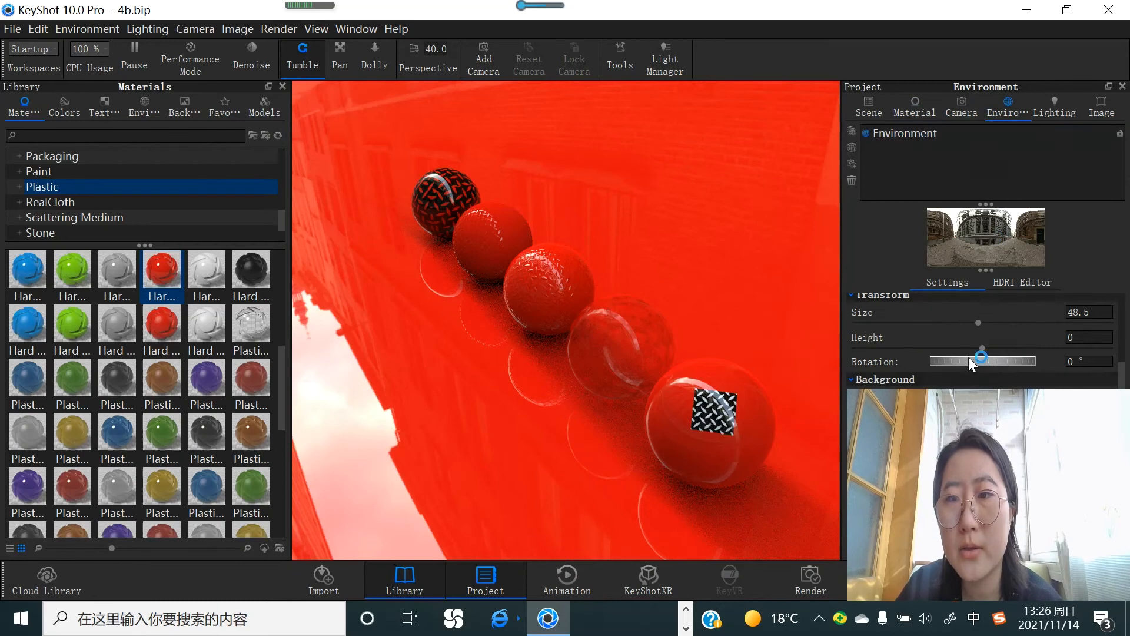
drag(979, 322, 1129, 325)
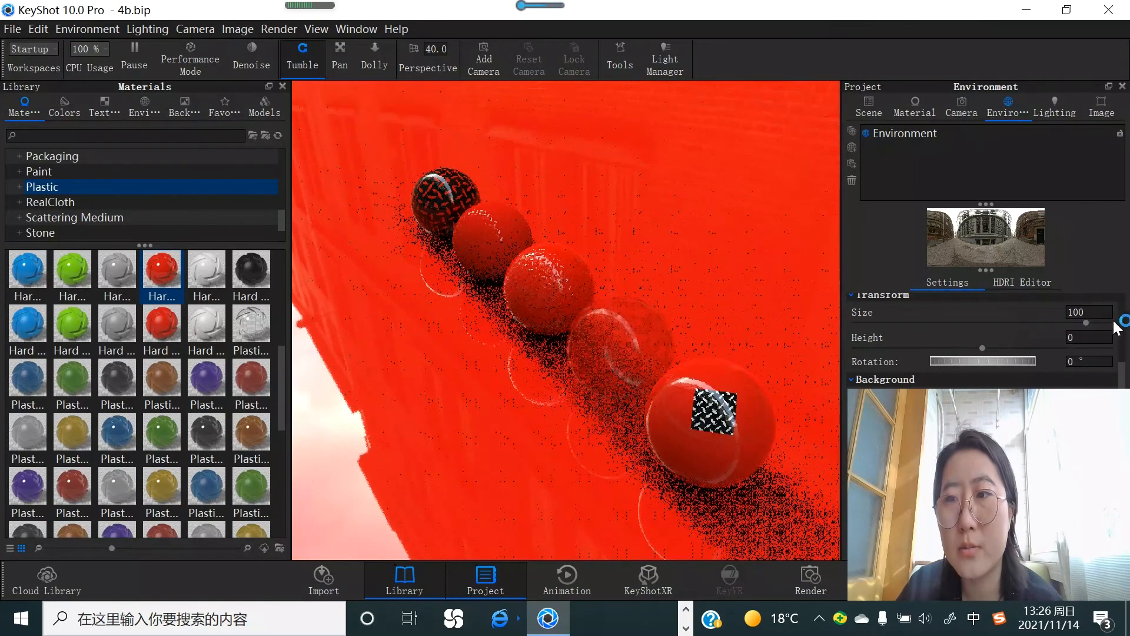
drag(1087, 322, 1109, 322)
click(1083, 314)
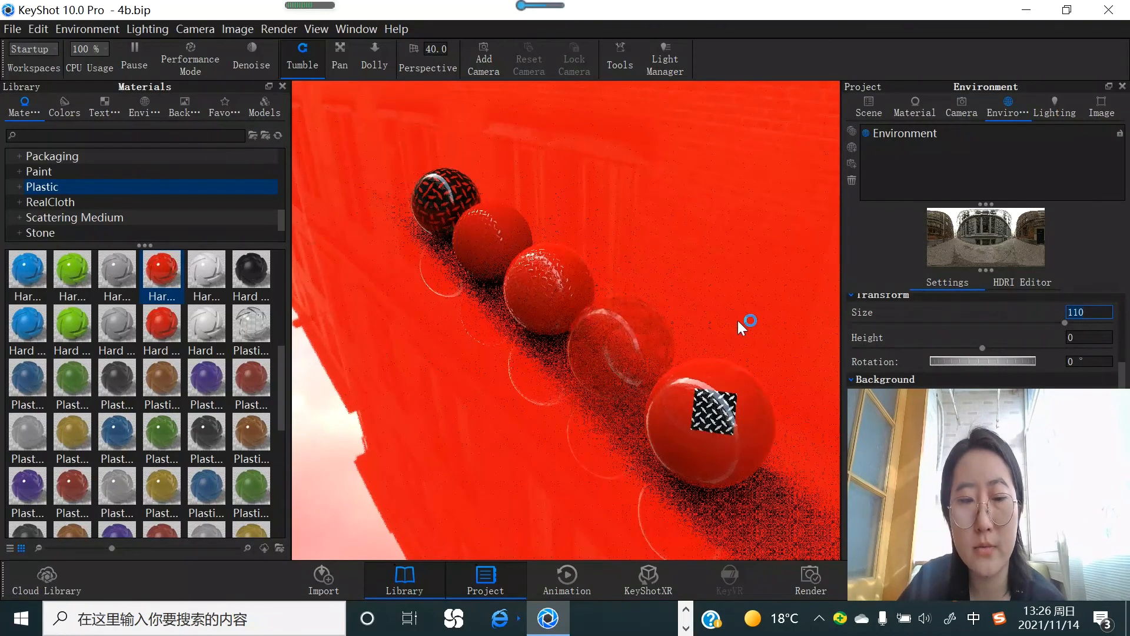
text(300)
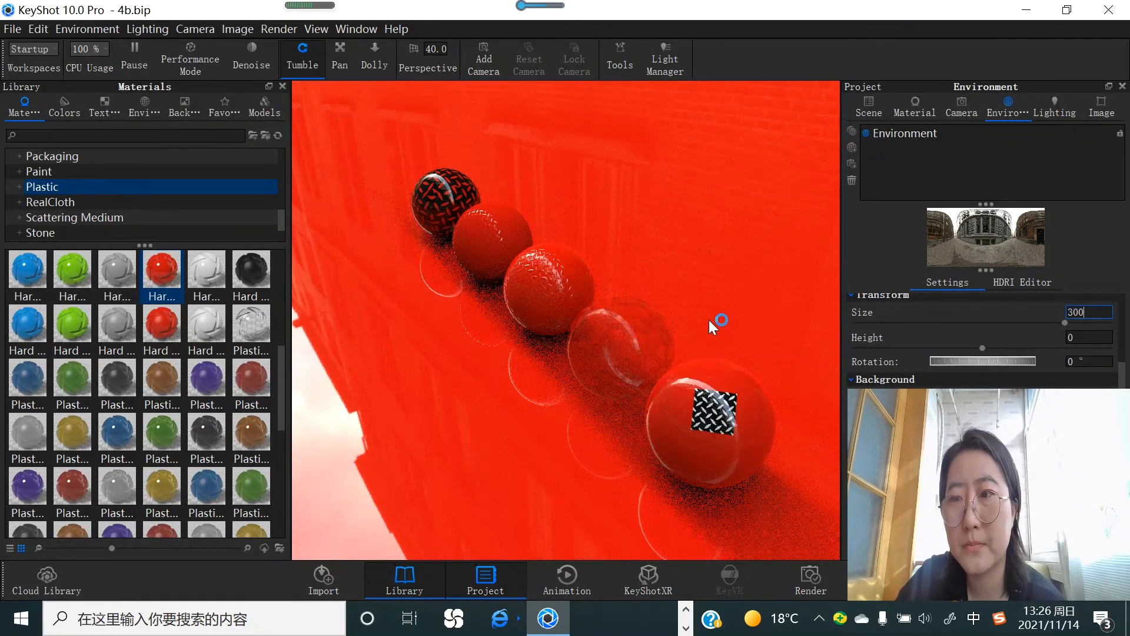
key(Return)
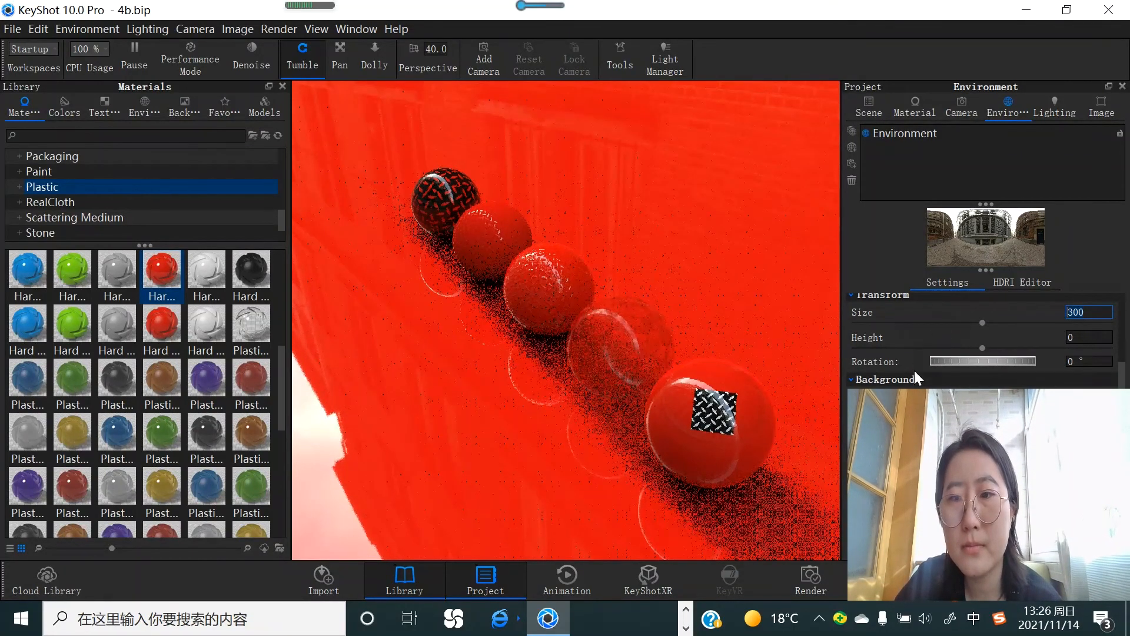
drag(999, 358, 1008, 358)
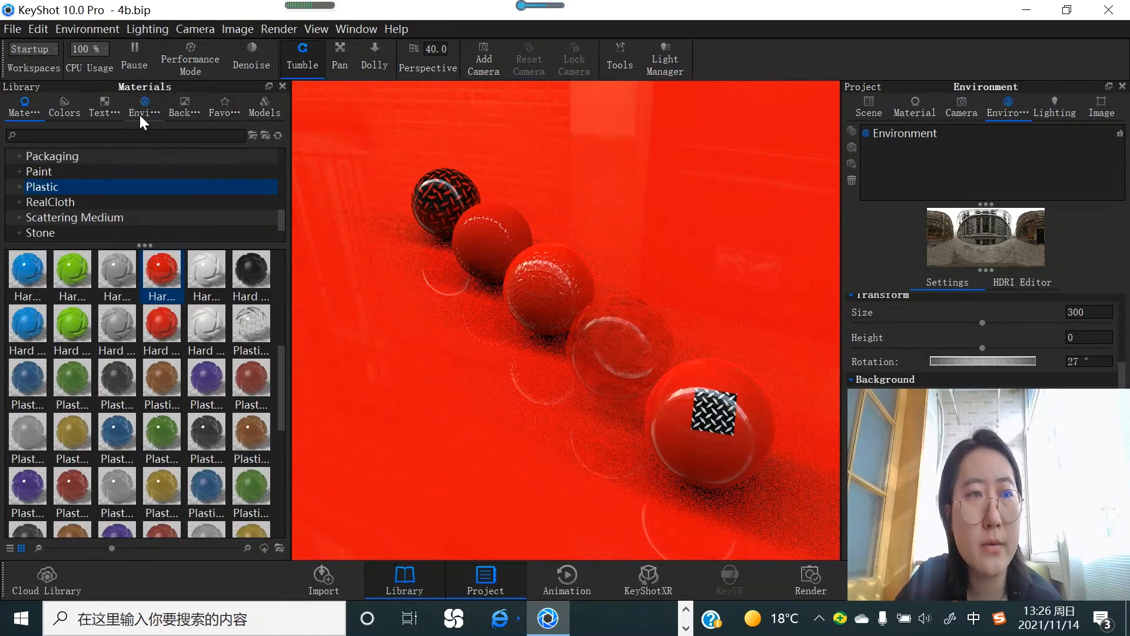
Apply the selected diamond-pattern texture as an Opacity map to the second-nearest sphere, beside the one with the label
click(106, 107)
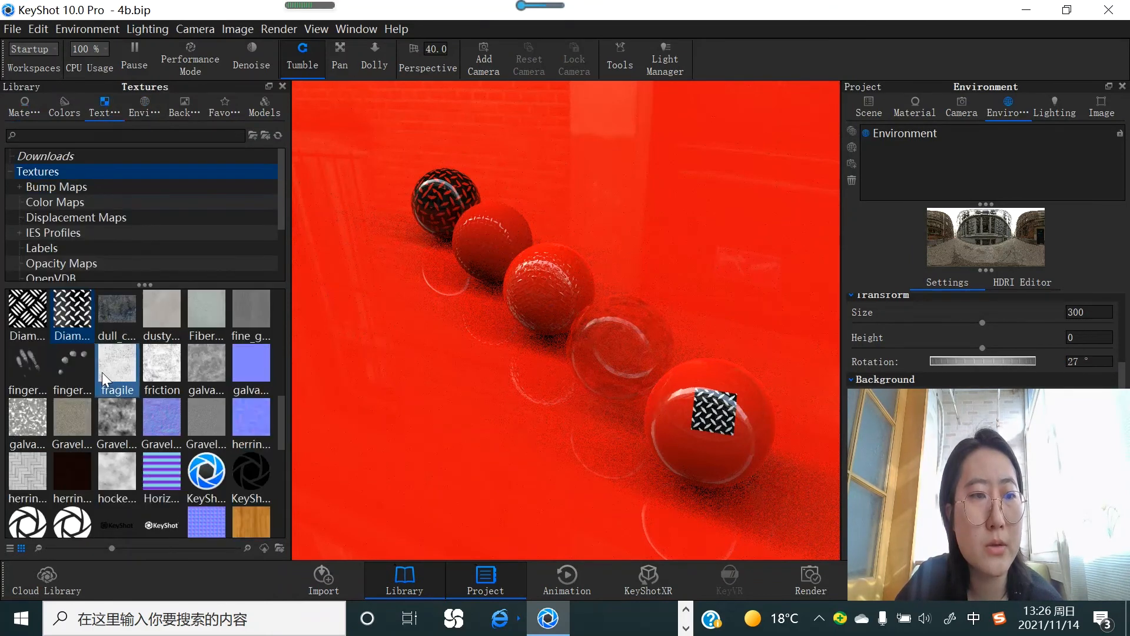
drag(73, 309, 624, 362)
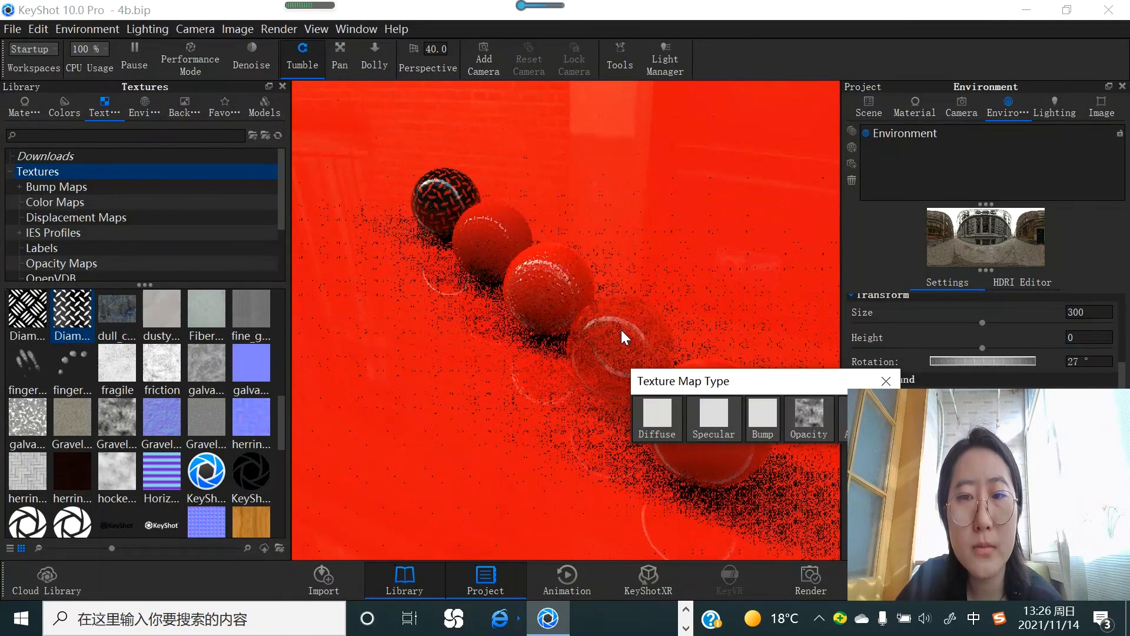
click(807, 415)
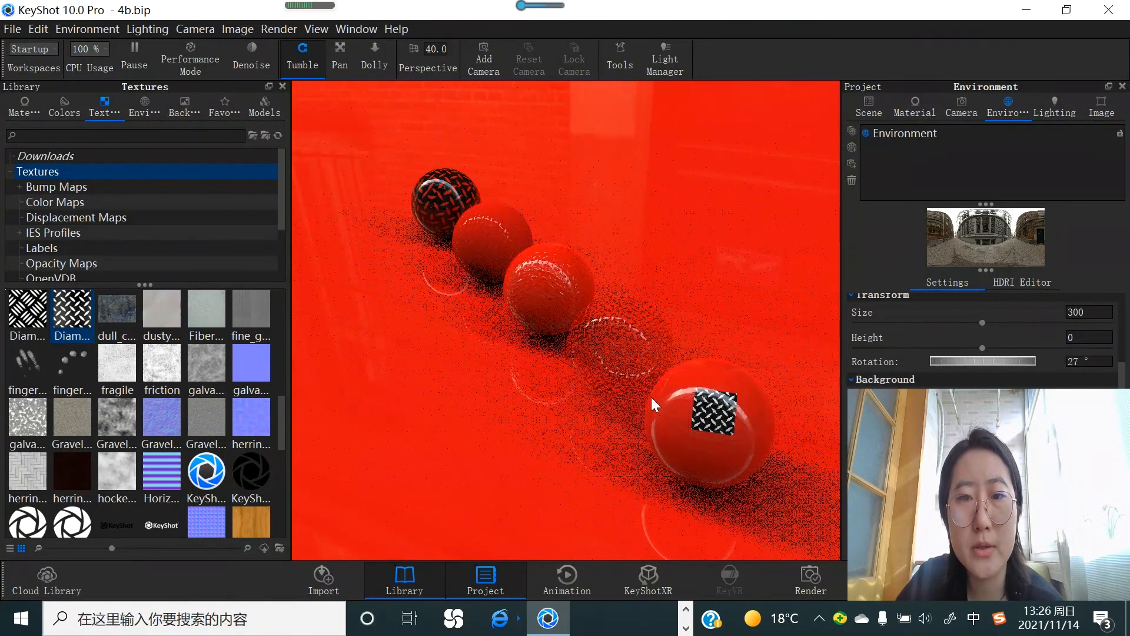